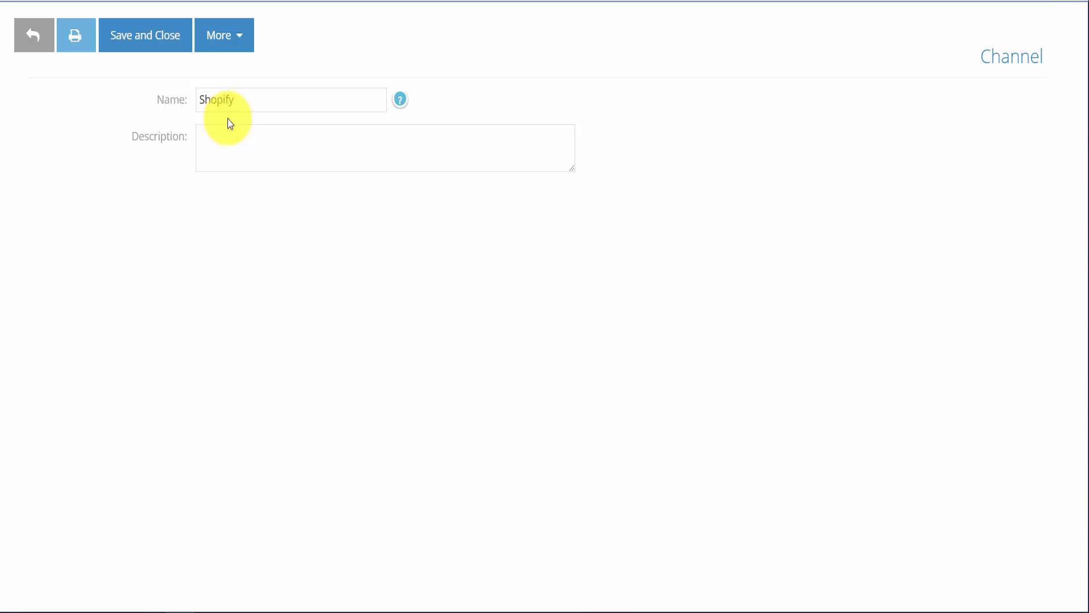
# Step: Save the Shopify channel and view the empty Shopify Setup form's API key, password and shop fields
pyautogui.click(136, 45)
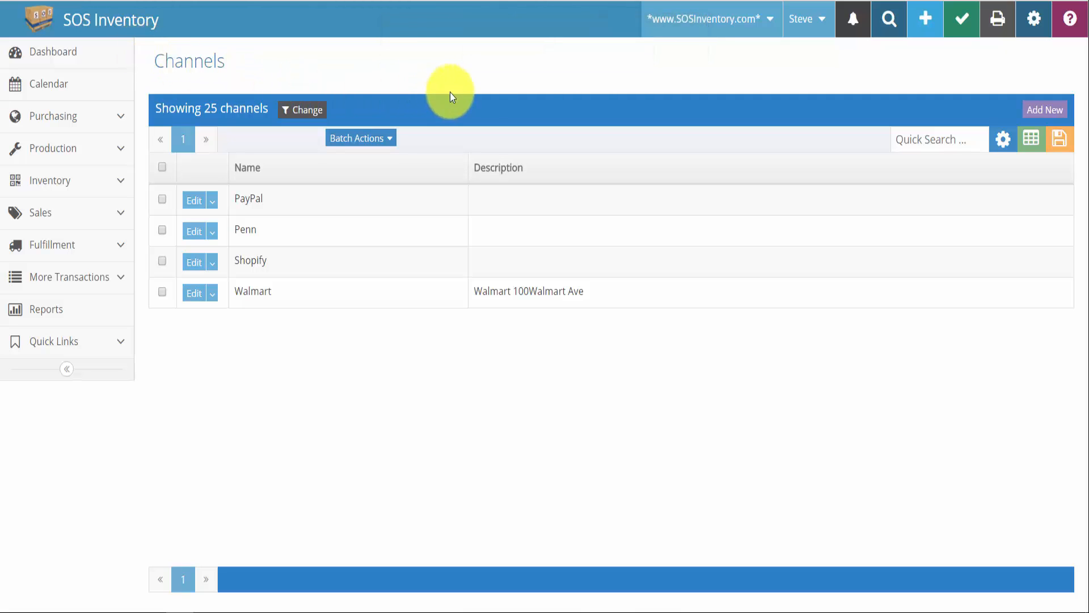
pyautogui.click(1031, 29)
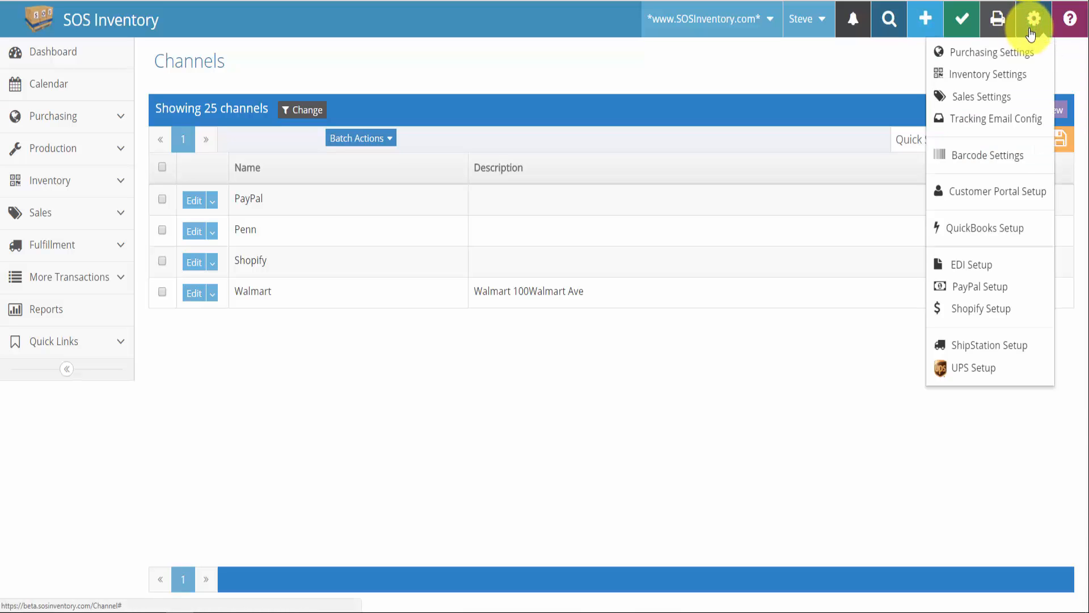
pyautogui.click(1010, 310)
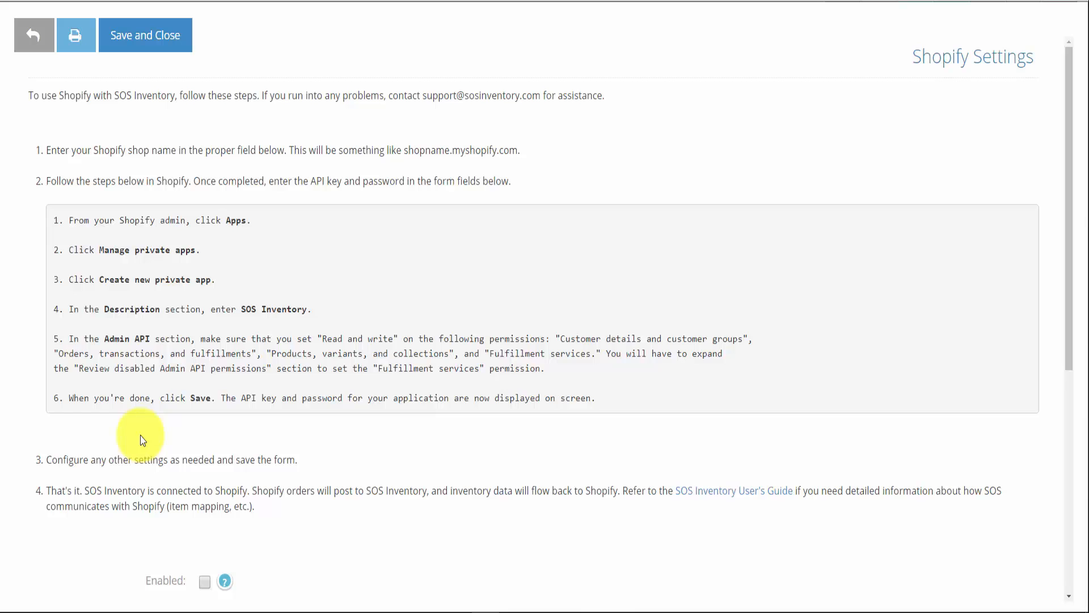
pyautogui.scroll(-5, 141, 435)
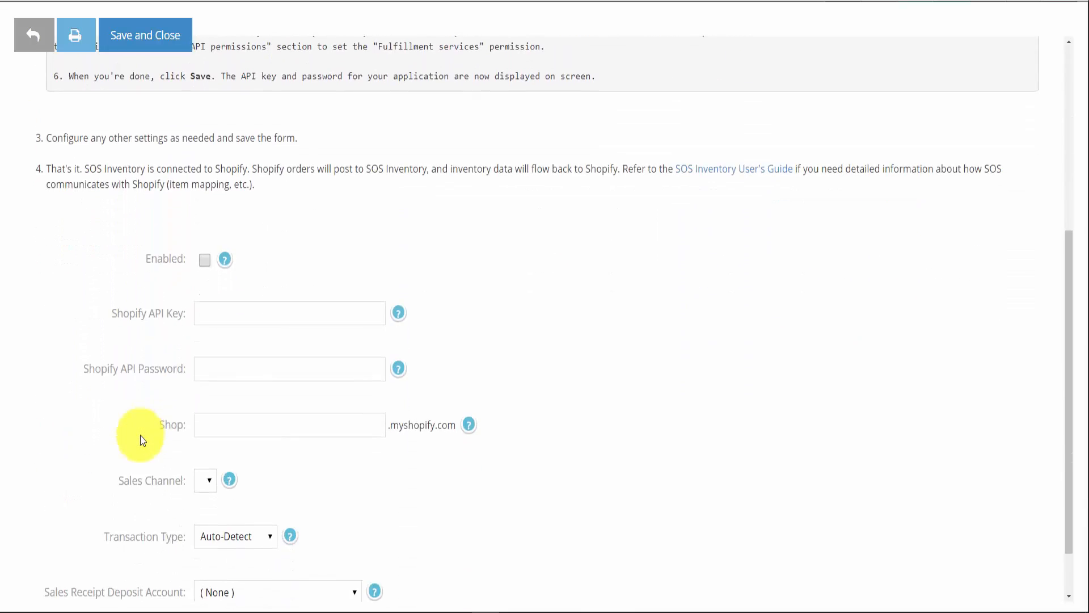
pyautogui.scroll(-1, 141, 434)
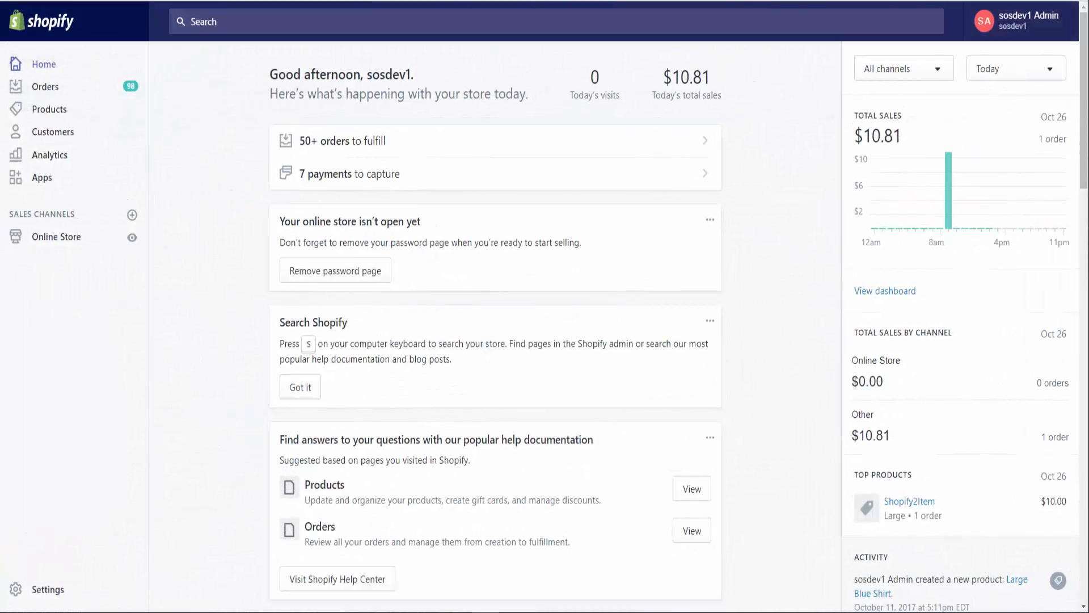
# Step: Go to Apps > Manage private apps and begin a new private app
pyautogui.click(42, 181)
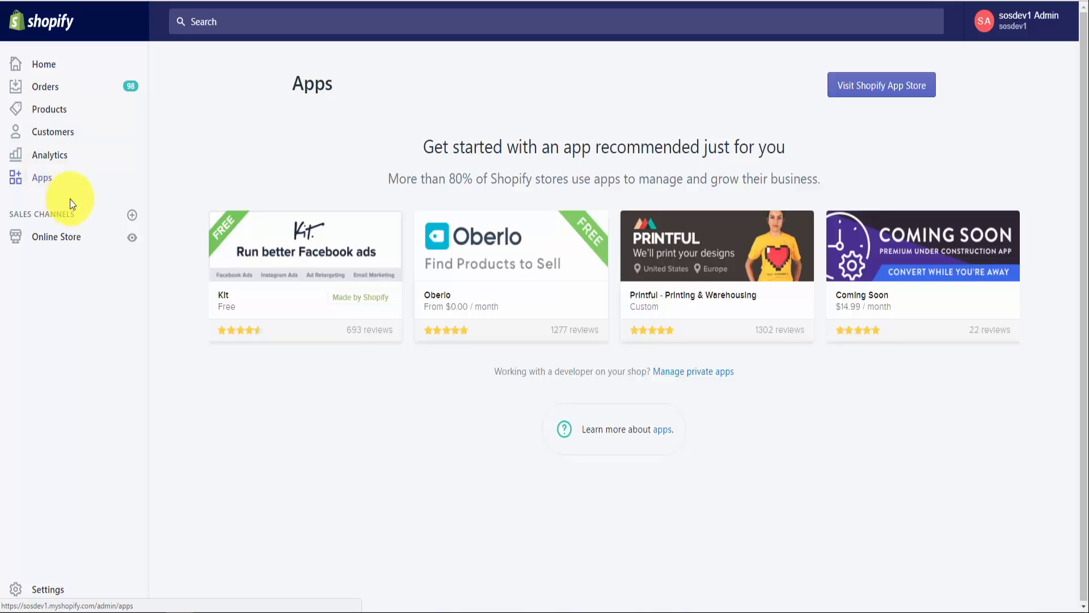
pyautogui.click(683, 373)
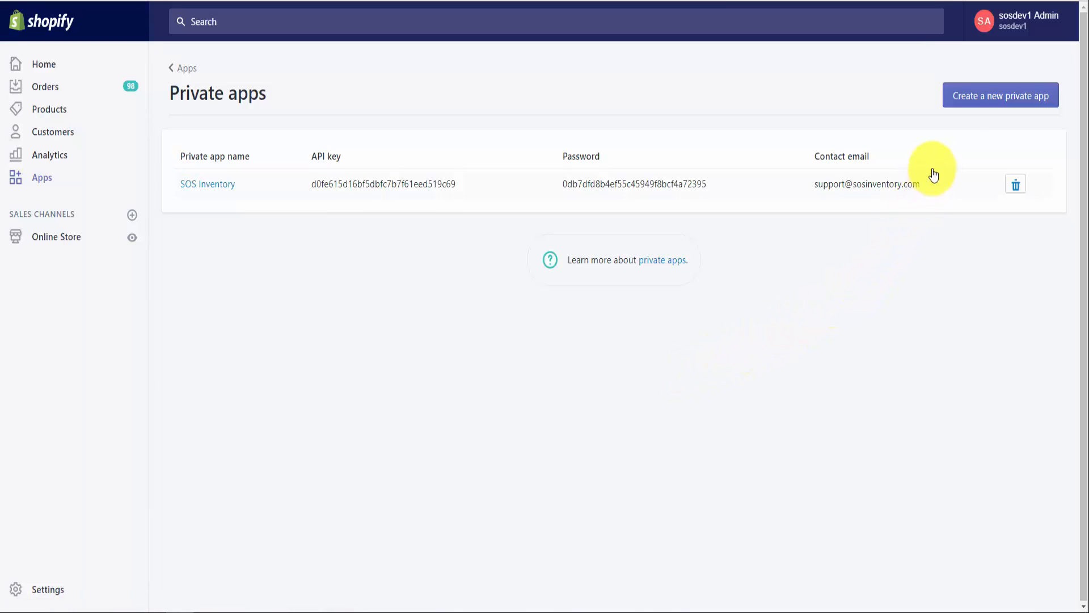
pyautogui.click(969, 96)
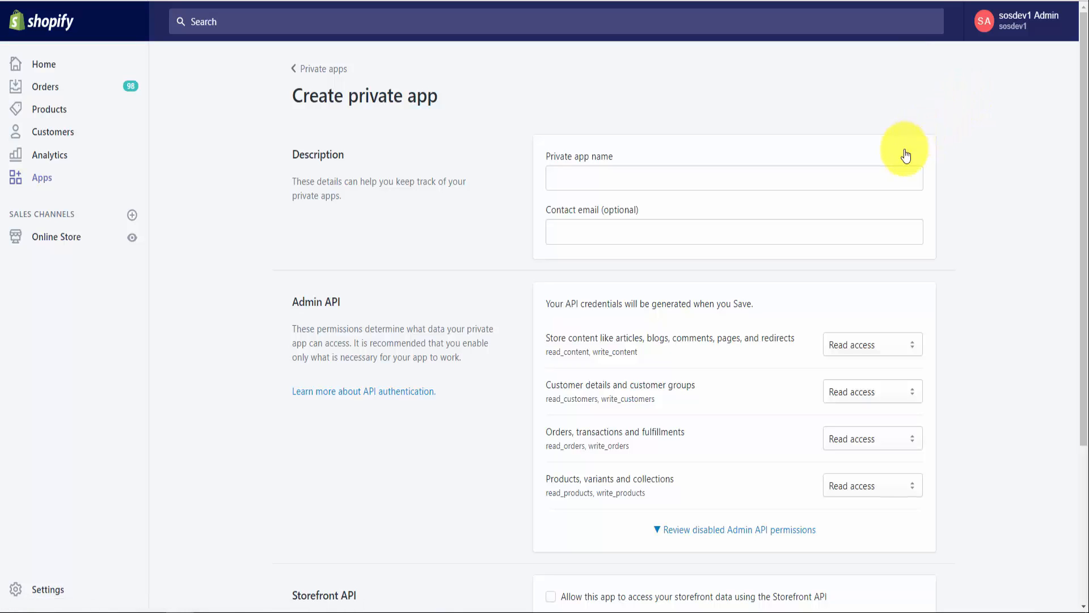
# Step: Name the private app 'SOS Inventory' and enter the support contact e-mail address
pyautogui.click(881, 179)
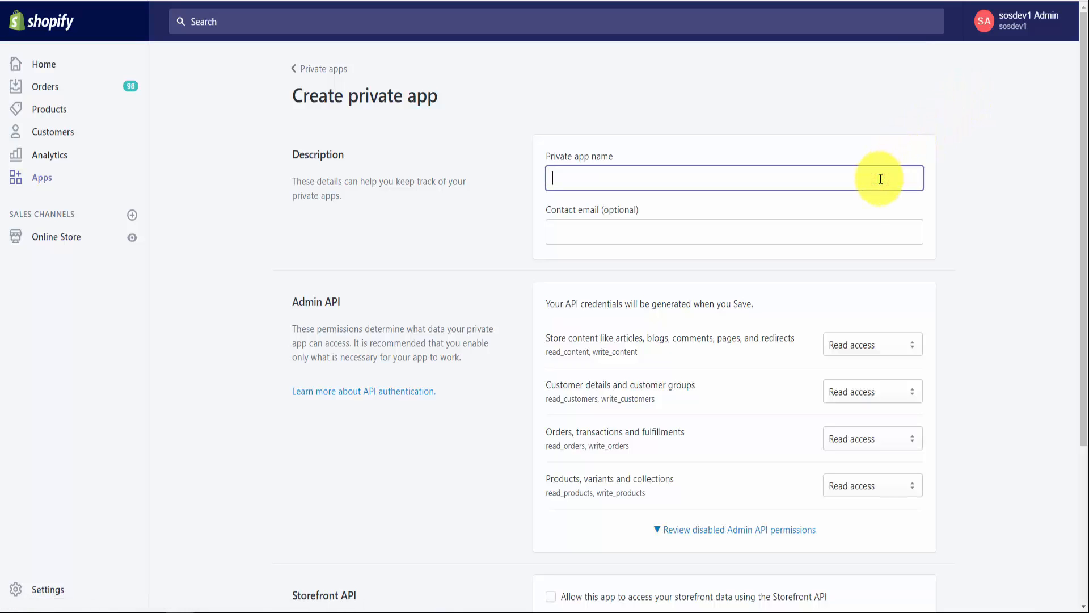
pyautogui.write('SOS Inven')
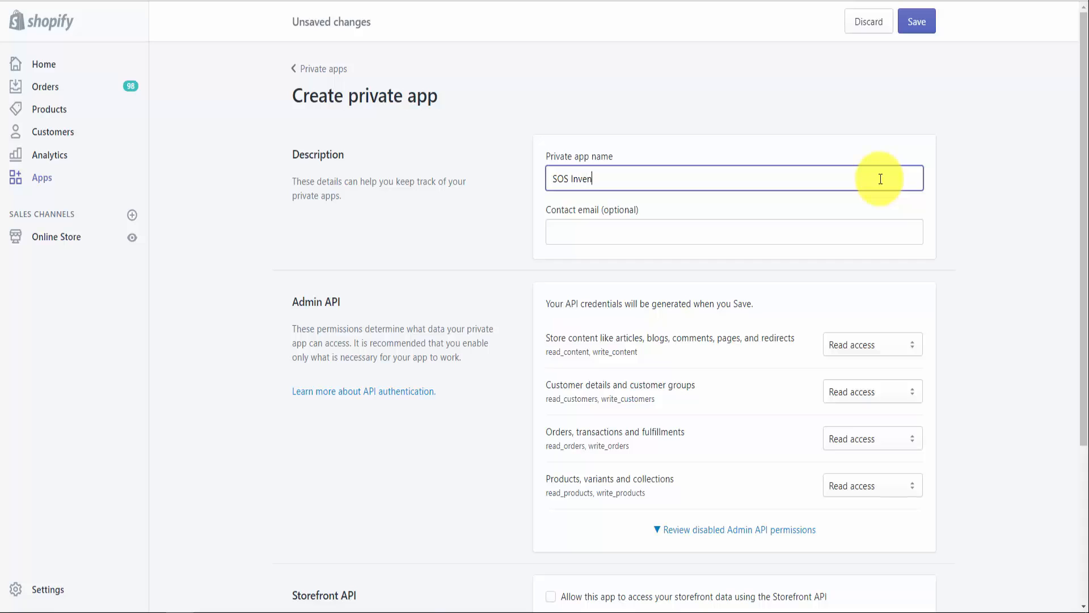
pyautogui.write('tory')
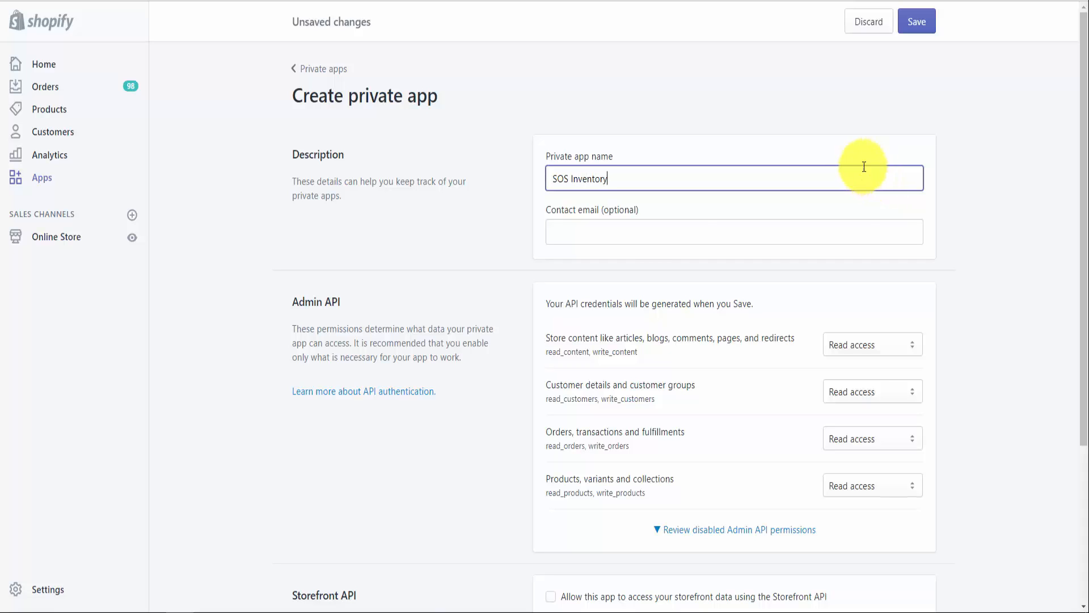
pyautogui.click(630, 238)
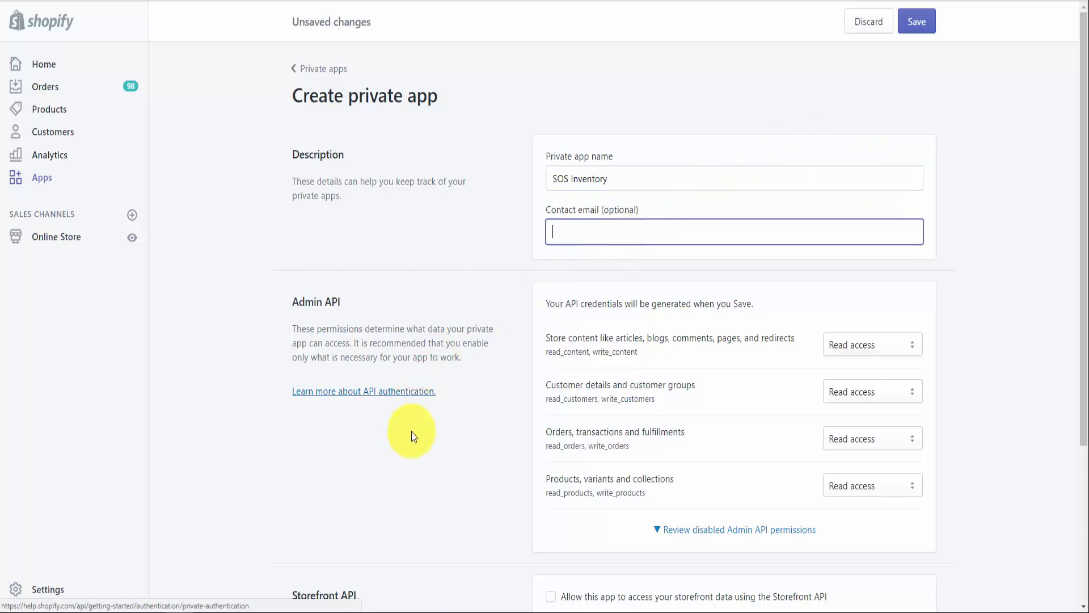
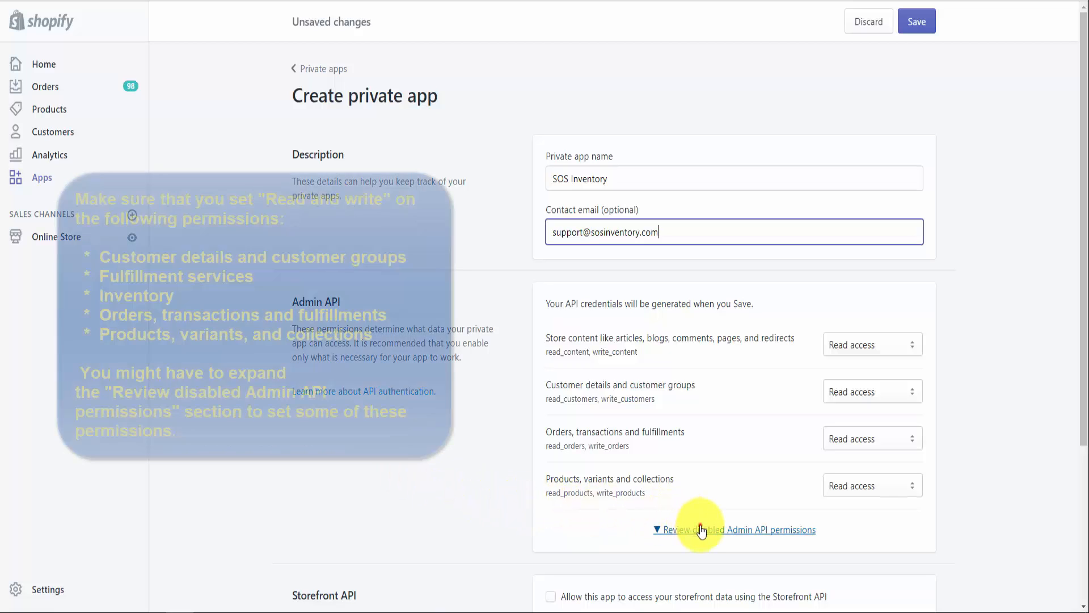
# Step: Give Store content, Customer details, Orders and Products Read and write Admin API access
pyautogui.click(702, 529)
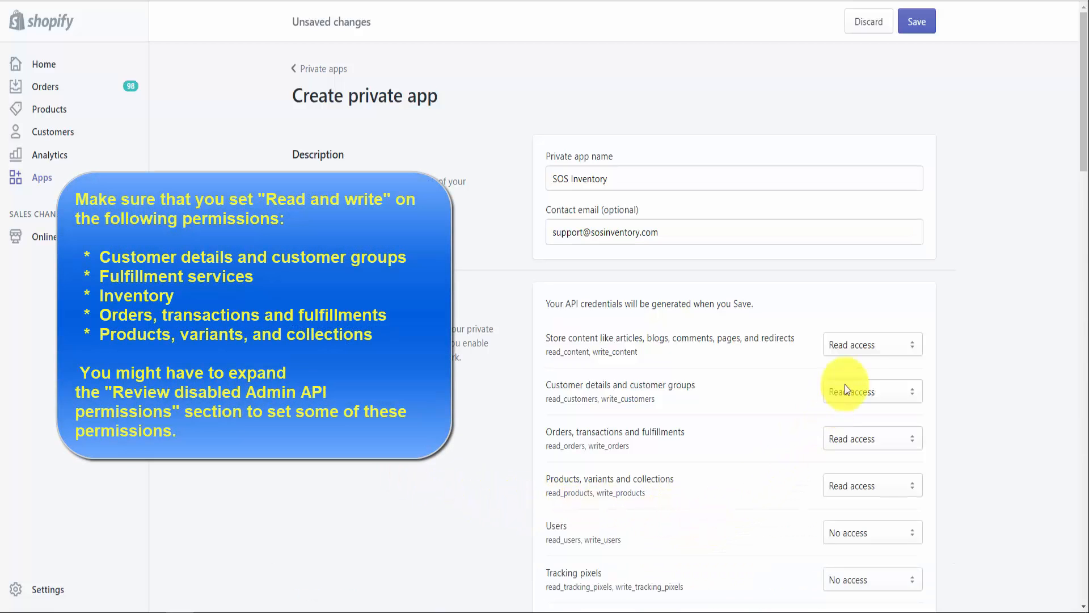
pyautogui.click(864, 352)
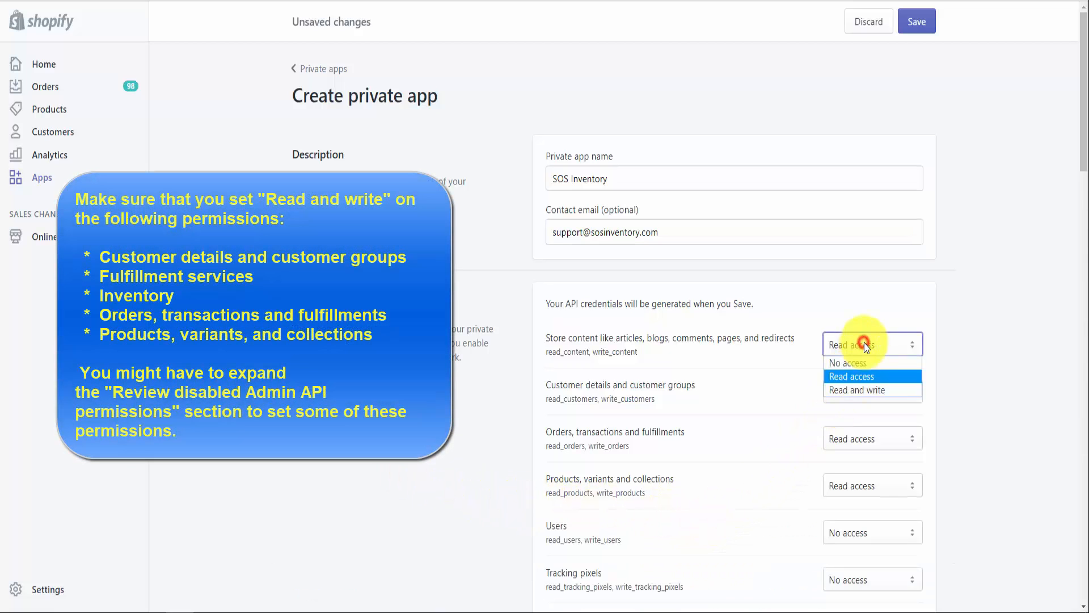
pyautogui.click(865, 390)
pyautogui.click(865, 392)
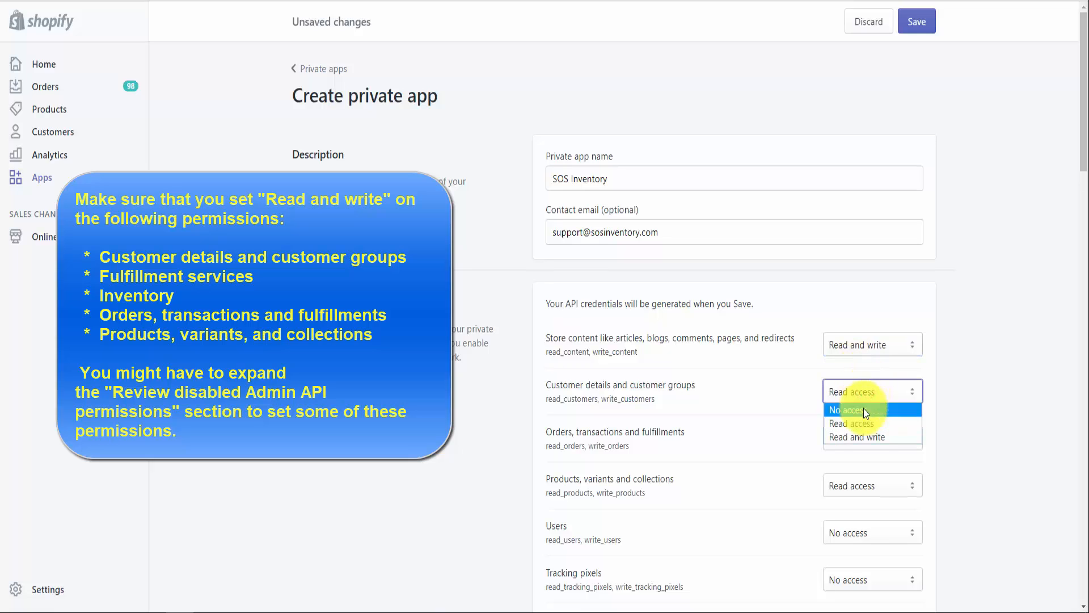
pyautogui.click(868, 437)
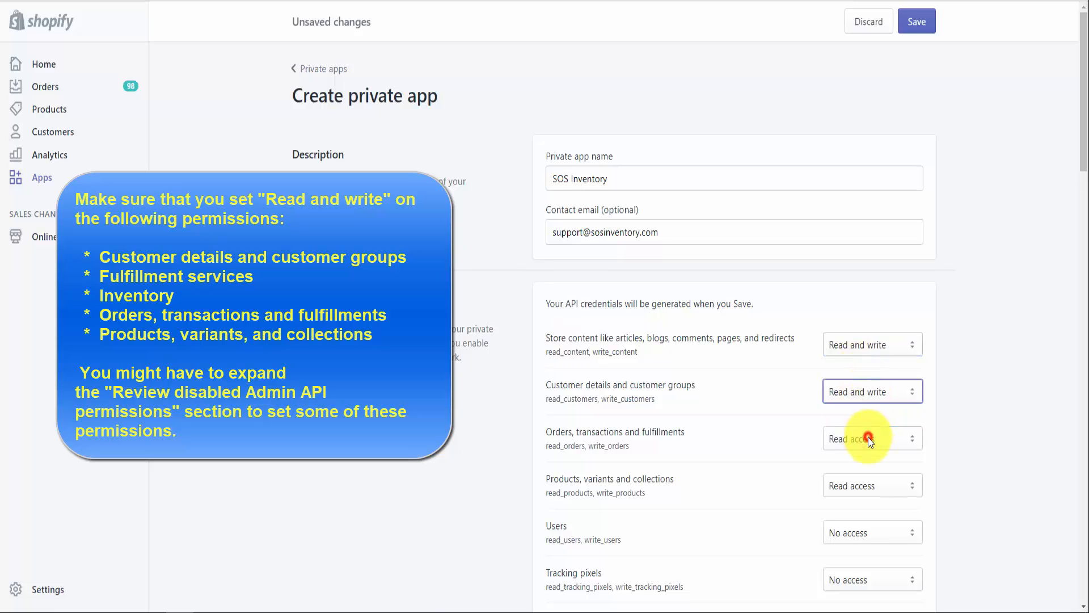
pyautogui.click(868, 439)
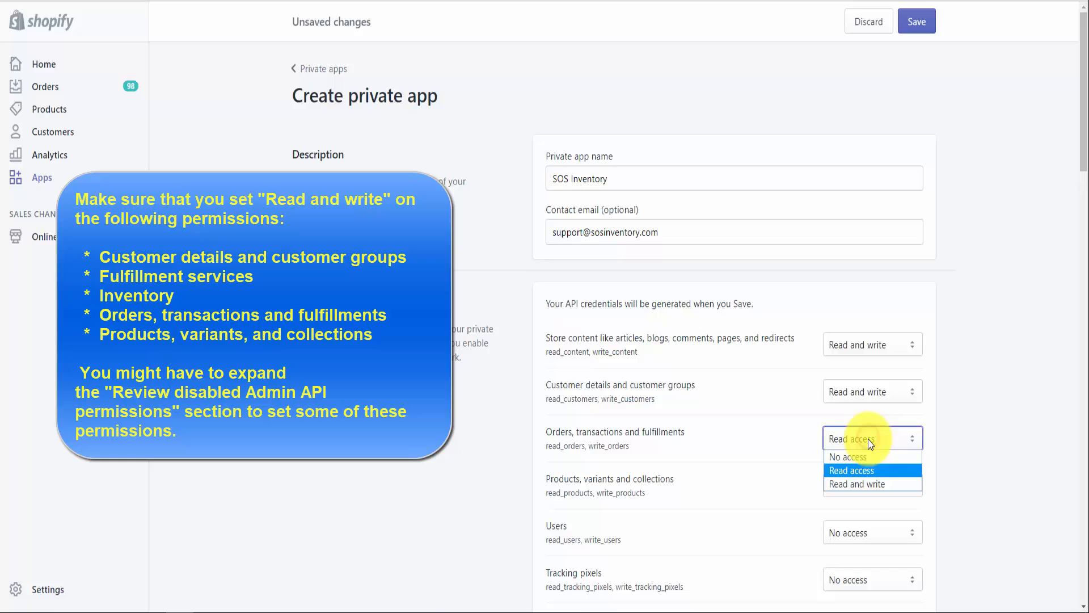
pyautogui.click(872, 481)
pyautogui.click(873, 484)
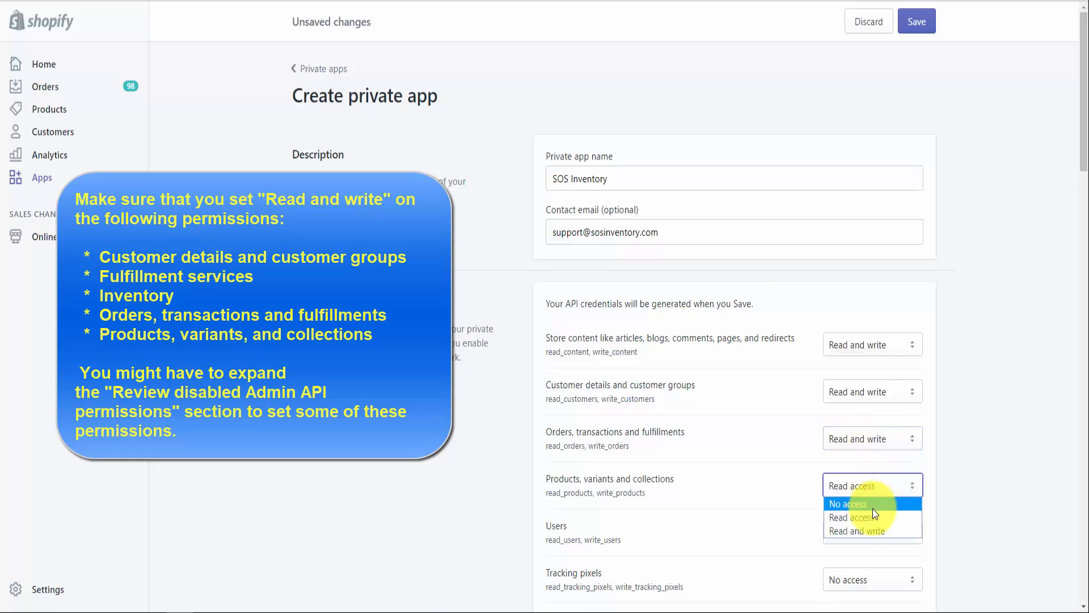
pyautogui.click(873, 530)
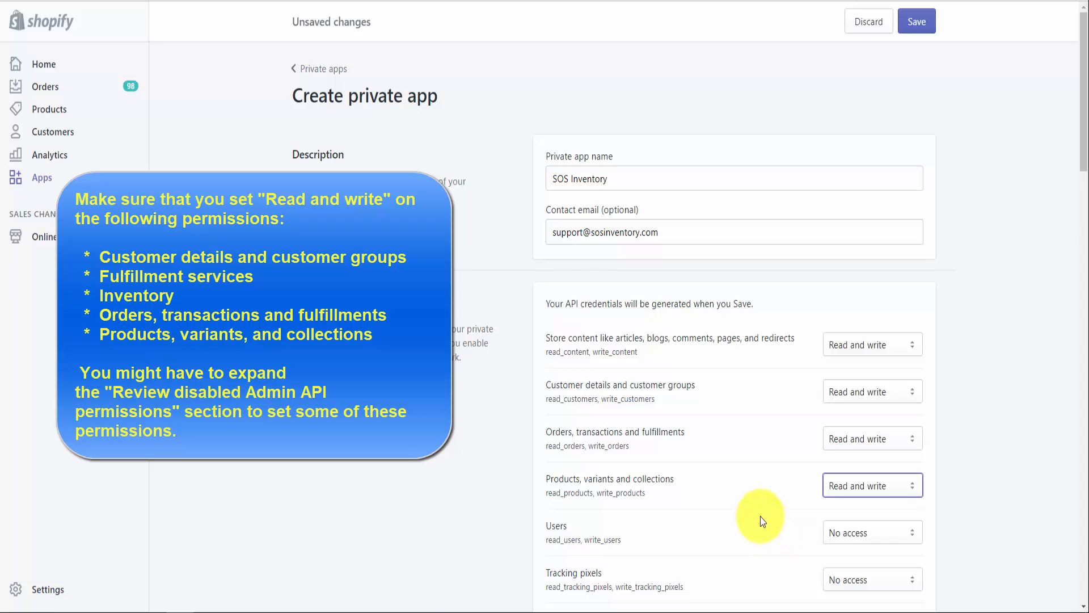
# Step: Set Fulfillment services permission to Read and write
pyautogui.scroll(-1, 760, 517)
pyautogui.scroll(-3, 760, 516)
pyautogui.scroll(-4, 762, 507)
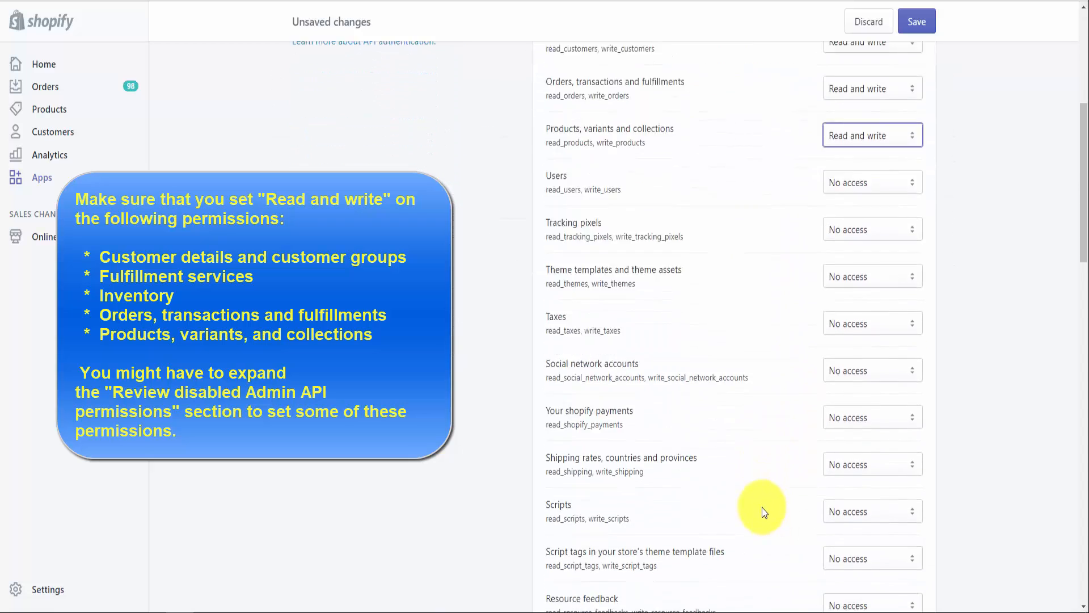
pyautogui.scroll(-6, 762, 507)
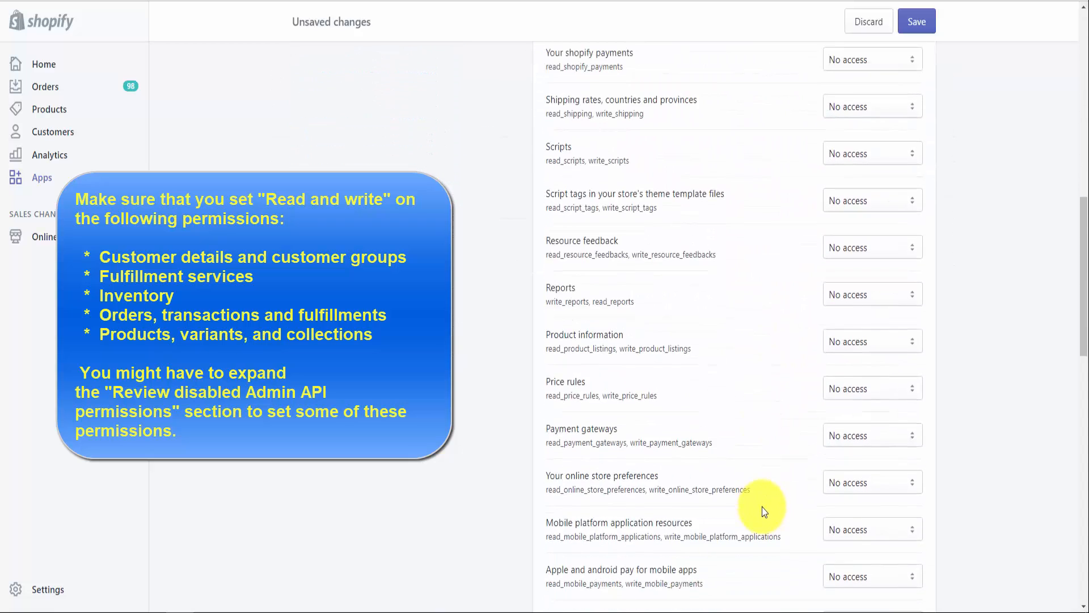
pyautogui.scroll(-6, 762, 506)
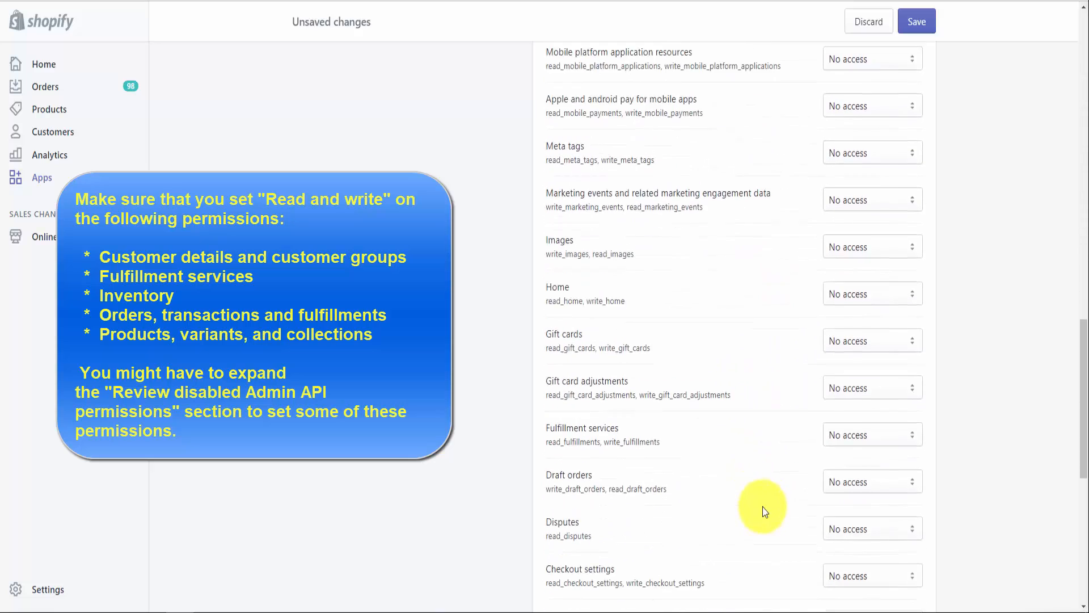
pyautogui.click(886, 392)
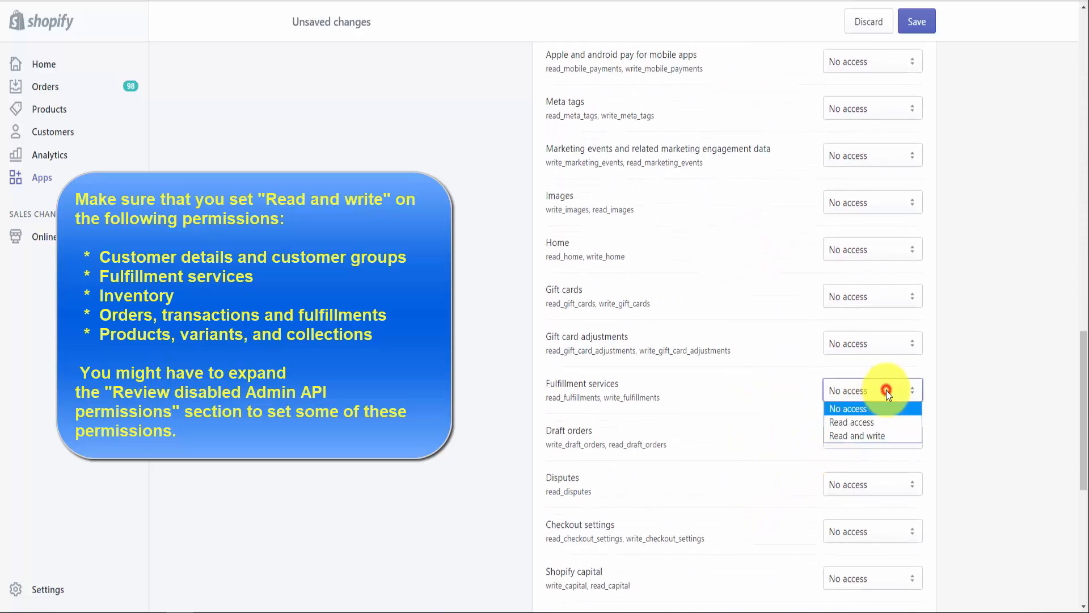
pyautogui.click(878, 436)
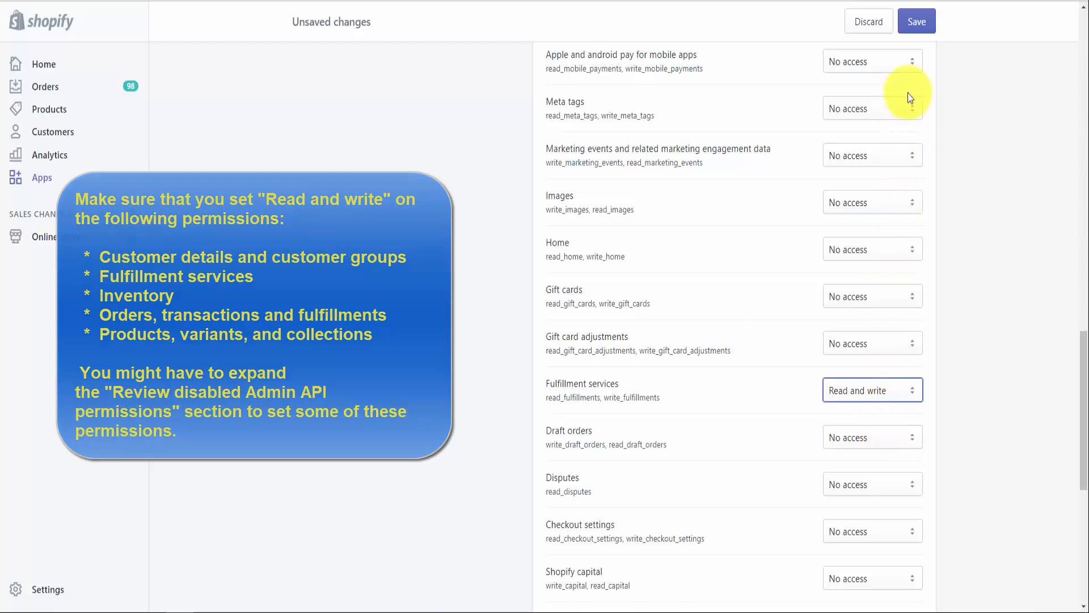
# Step: Save the private app and copy its API key
pyautogui.click(917, 23)
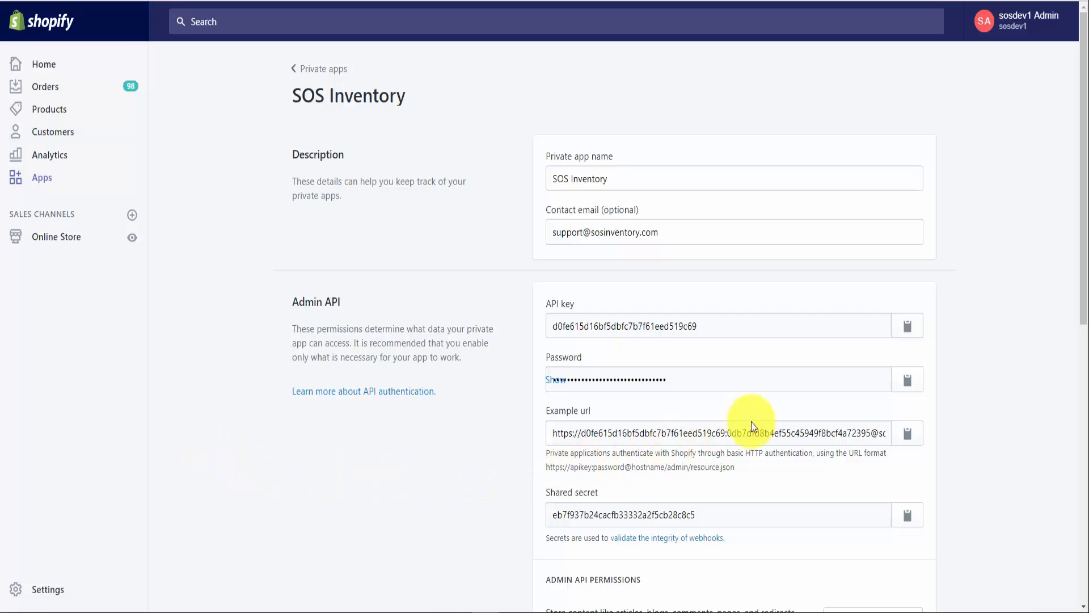
pyautogui.click(908, 328)
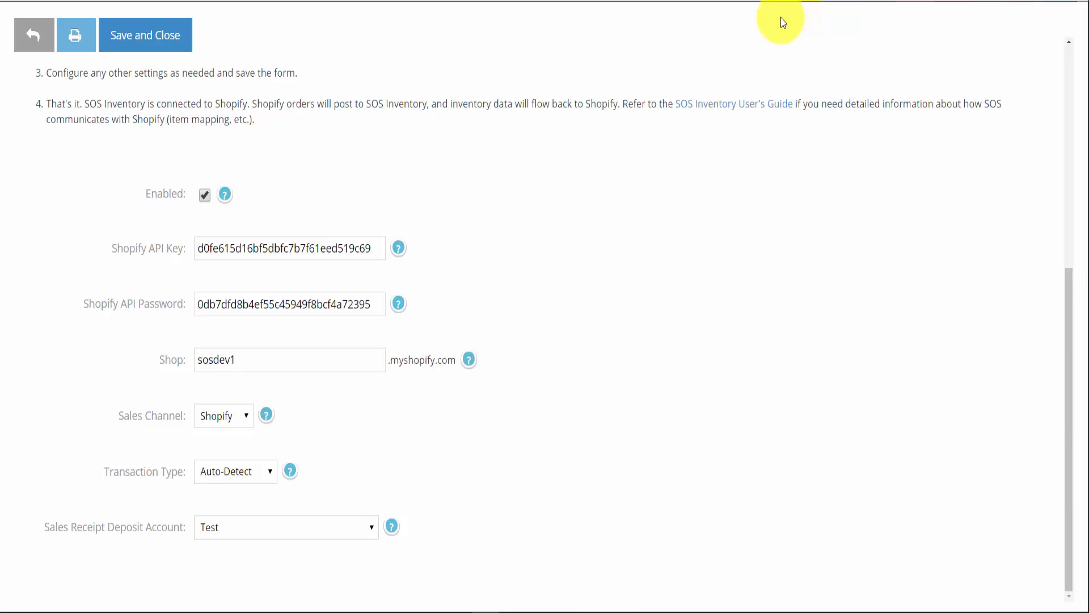
# Step: Save and close the Shopify Settings form to verify the store connection
pyautogui.scroll(1, 437, 207)
pyautogui.scroll(6, 438, 211)
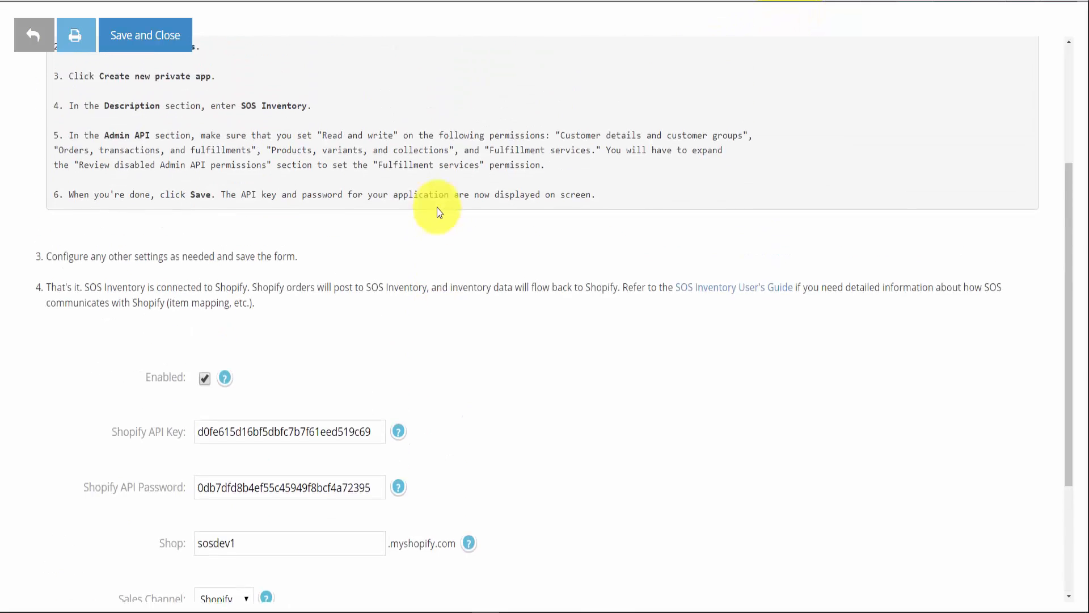
pyautogui.click(151, 44)
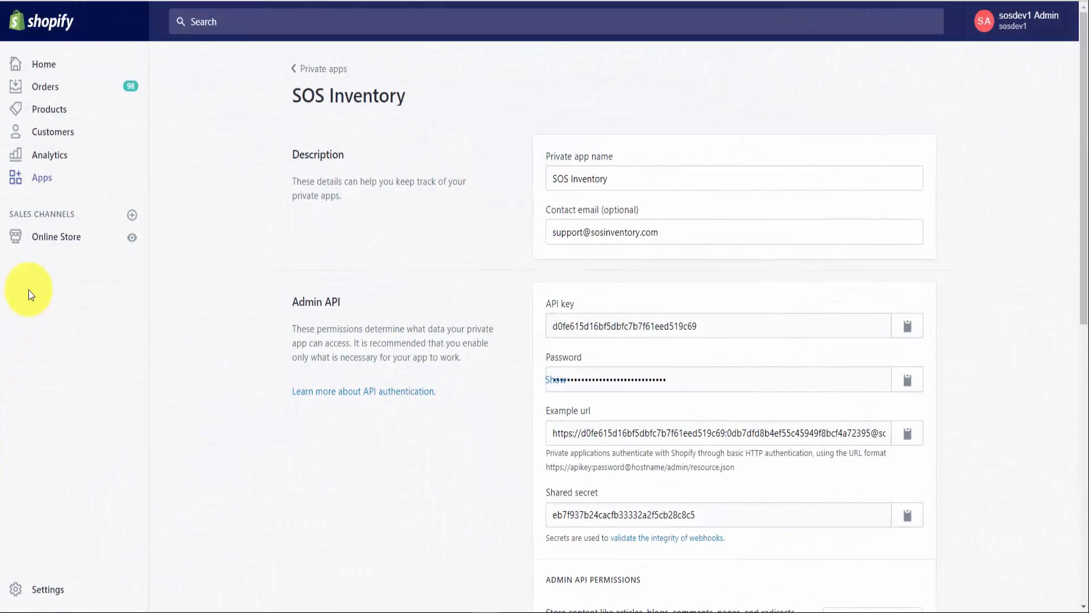
# Step: Set Accuity Meter-SKU Match's fulfillment service and inventory tracking to Sos Inventory, then save
pyautogui.click(55, 114)
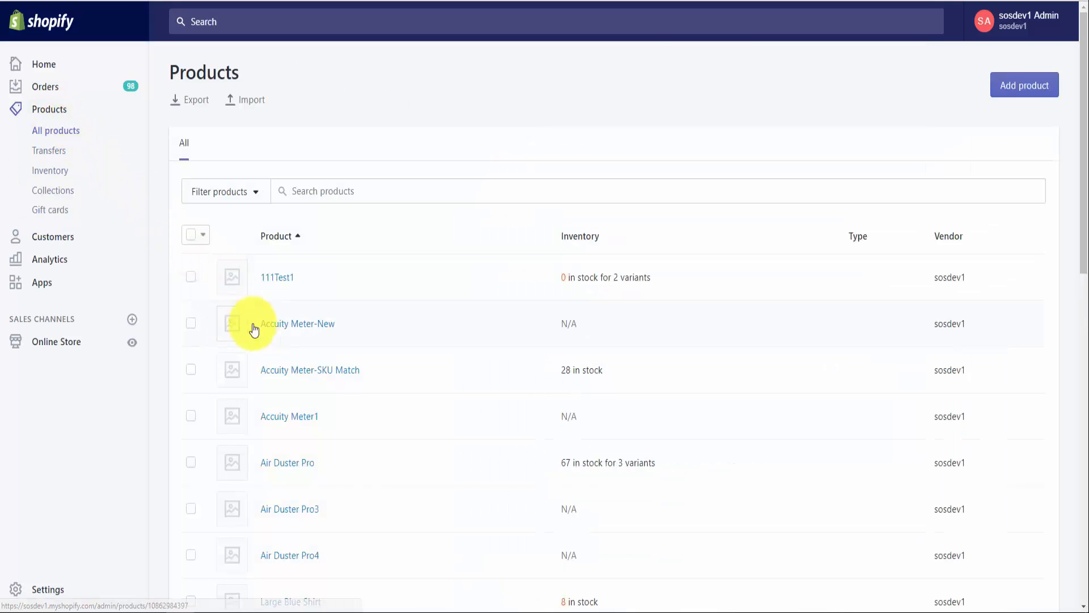
pyautogui.click(292, 371)
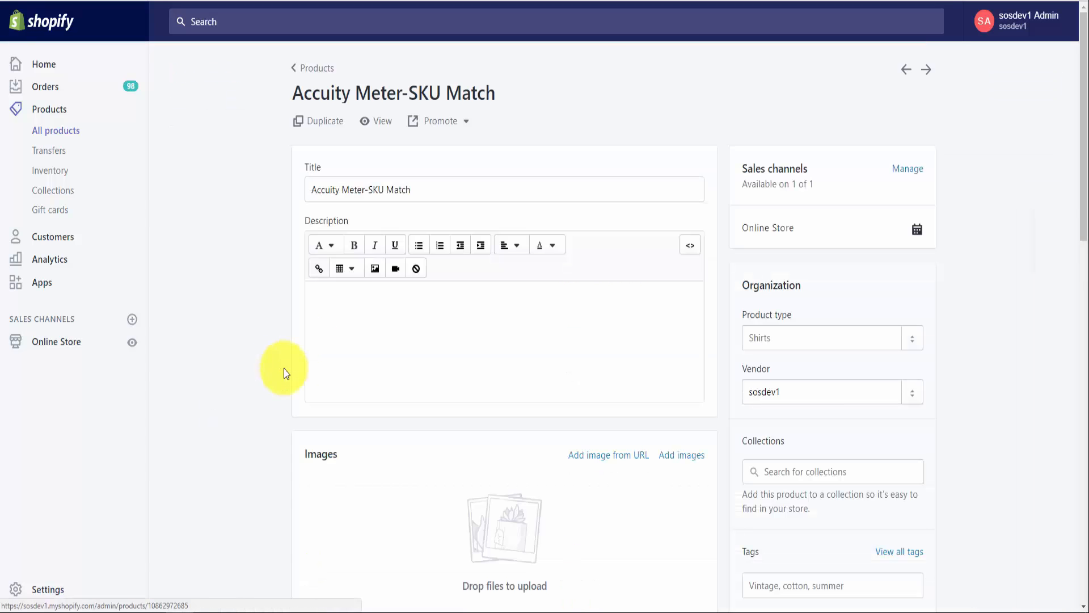
pyautogui.scroll(-10, 272, 377)
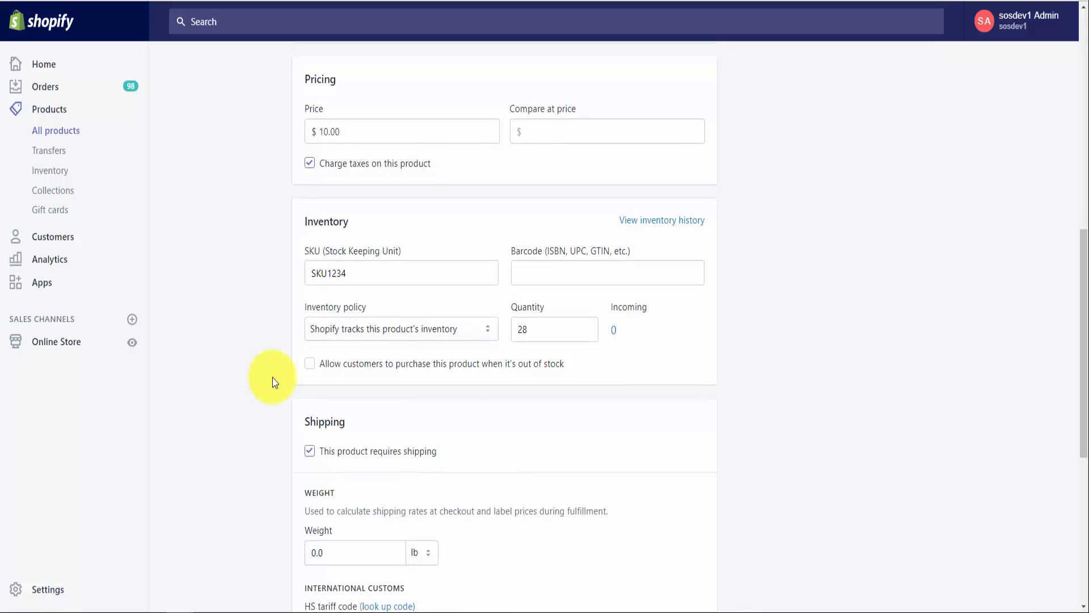
pyautogui.scroll(-6, 272, 377)
pyautogui.click(338, 380)
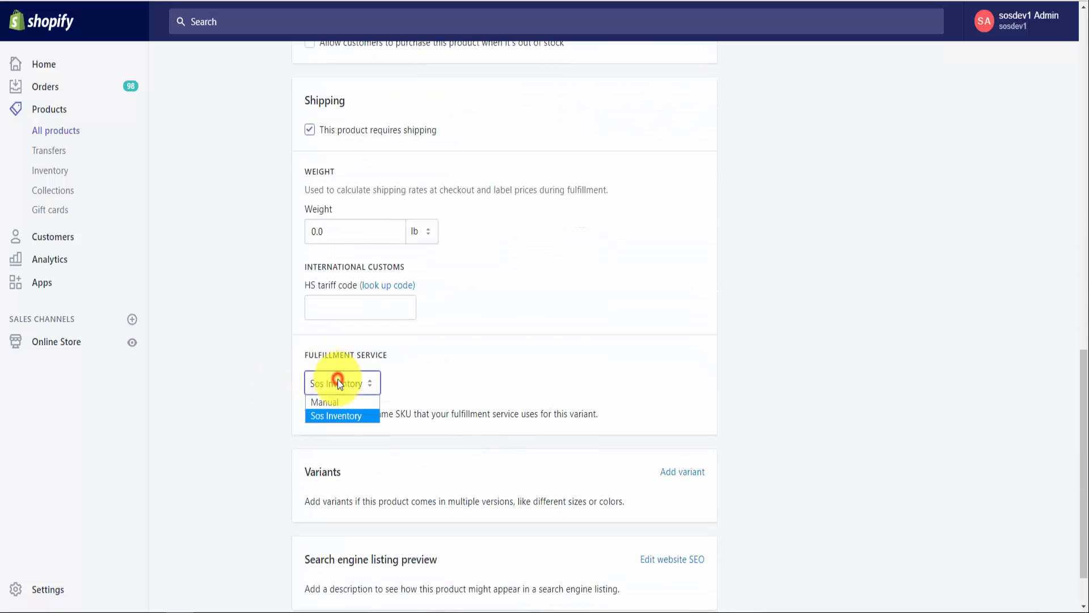
pyautogui.click(335, 416)
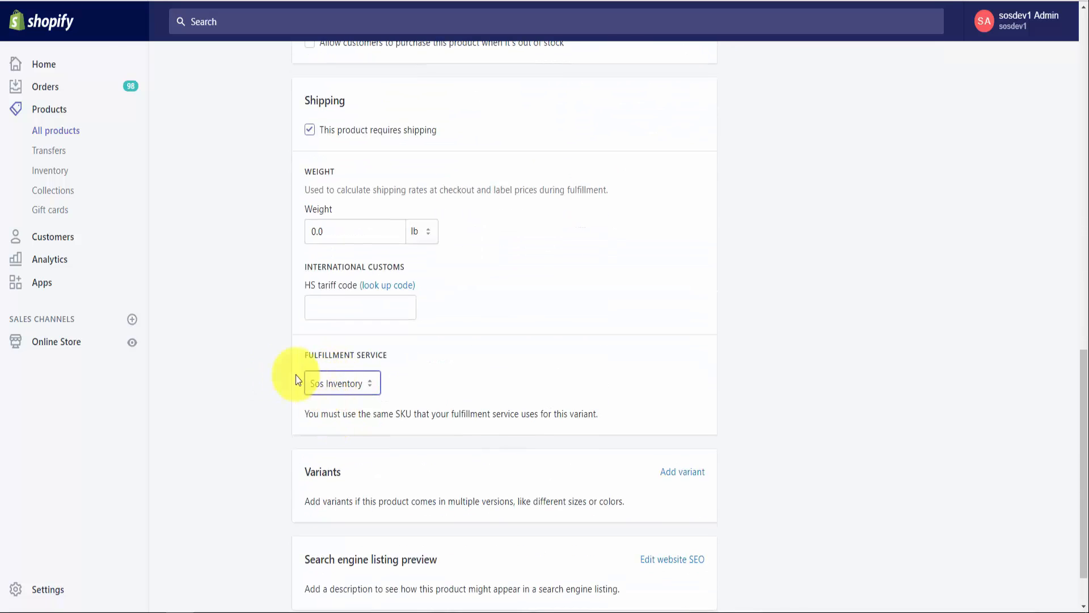
pyautogui.scroll(7, 258, 345)
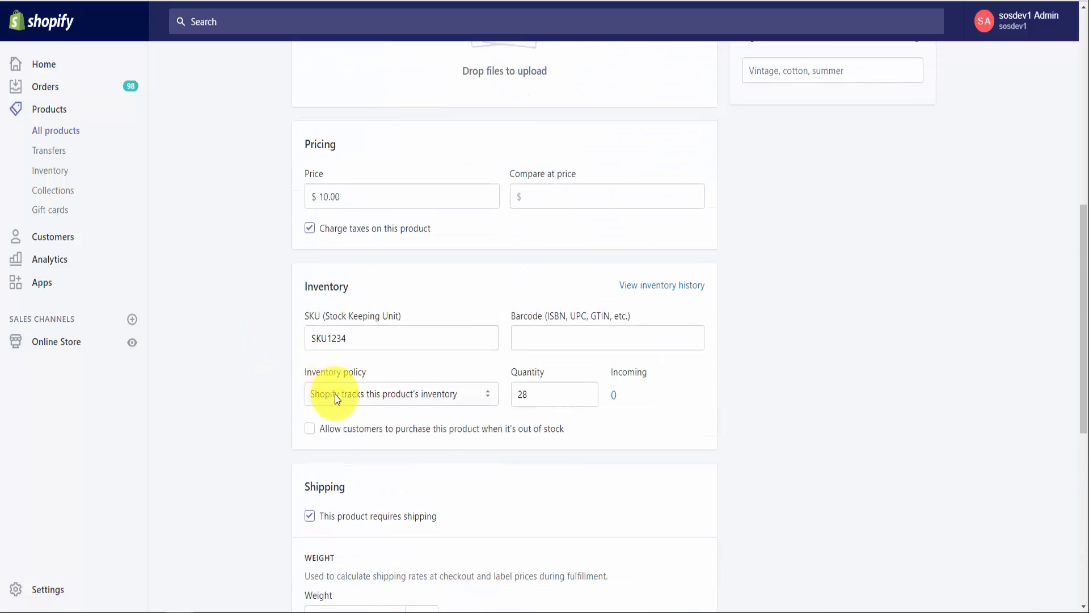
pyautogui.click(336, 397)
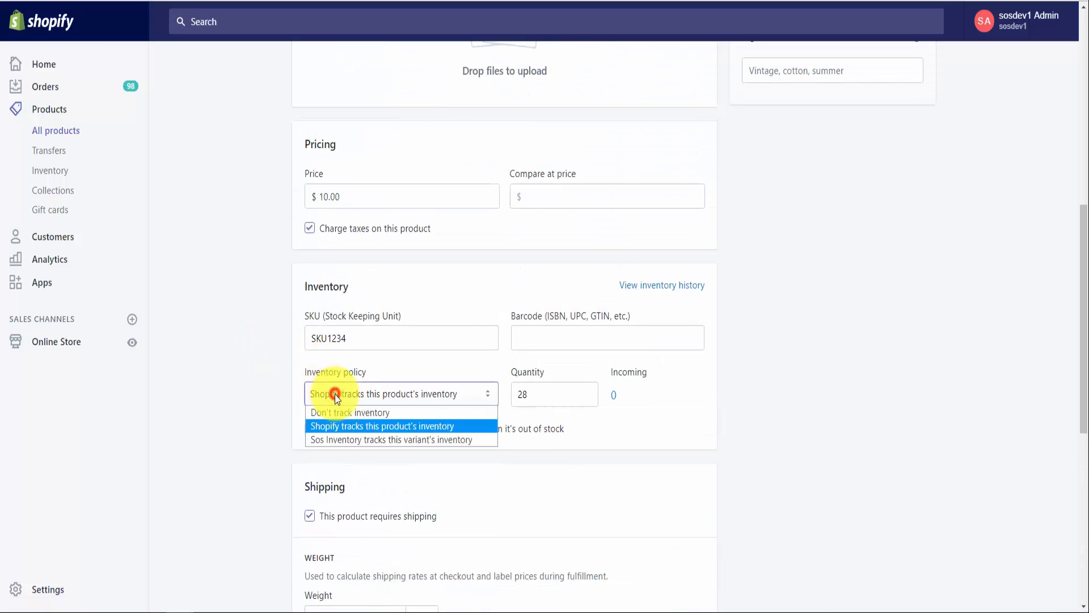
pyautogui.click(339, 439)
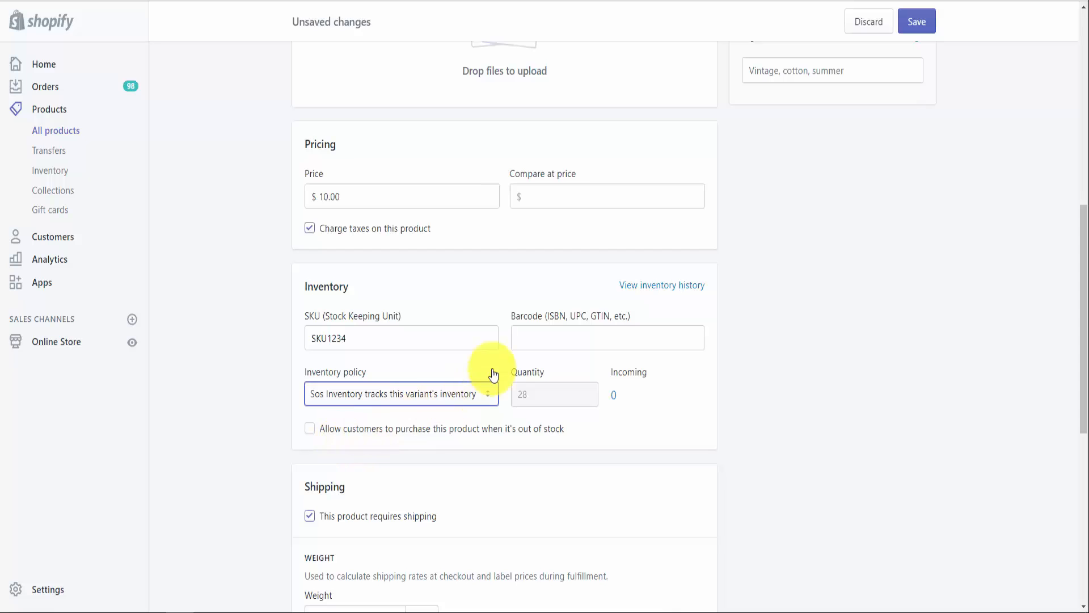
pyautogui.click(918, 21)
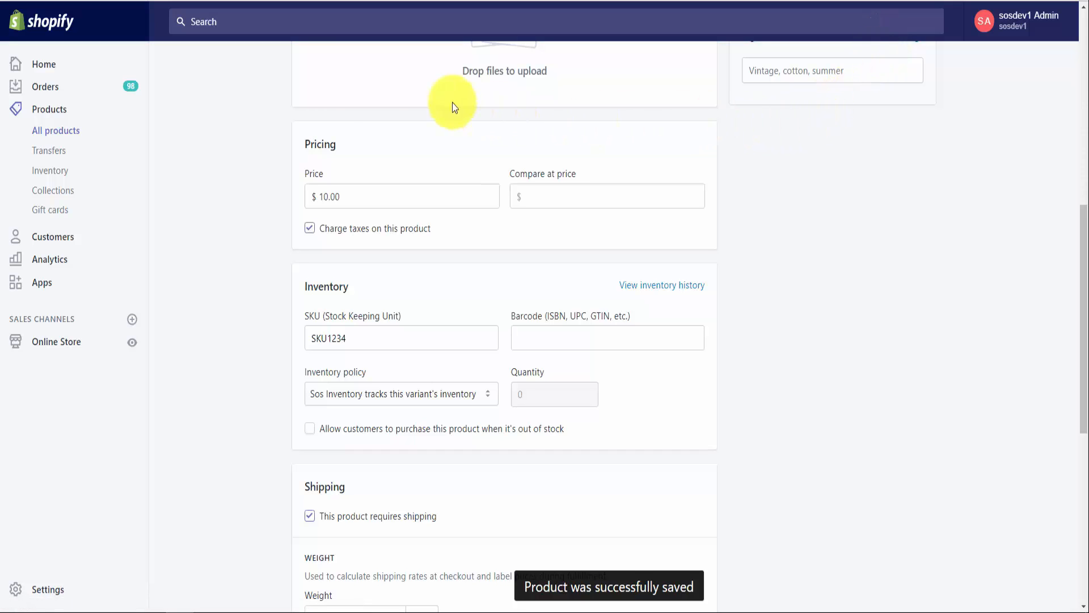
pyautogui.click(52, 112)
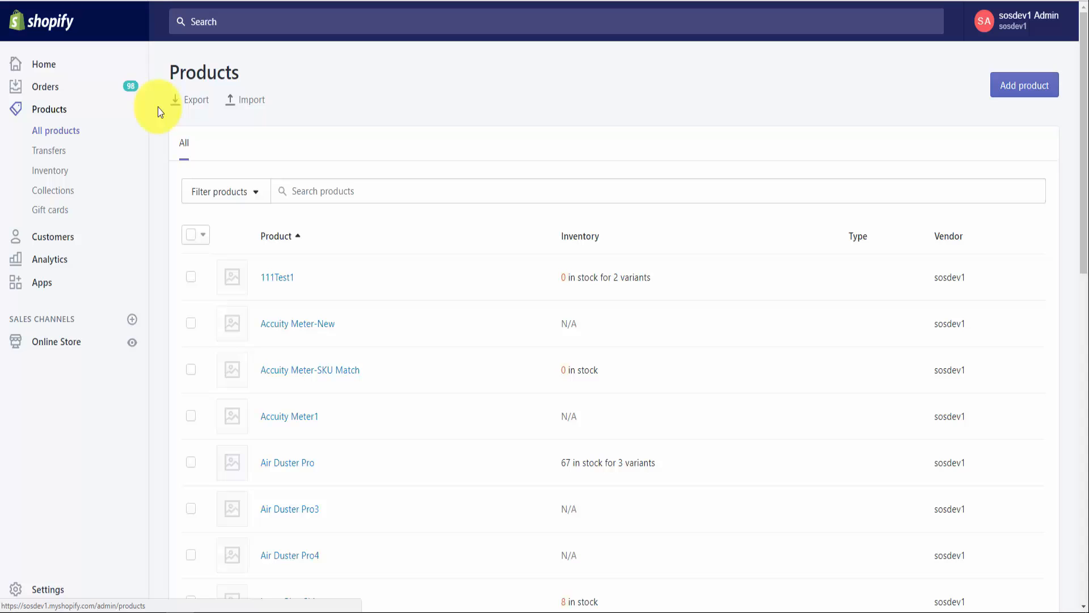
# Step: Export the 22 products to products_export.csv and open it in Excel beside the store
pyautogui.click(187, 100)
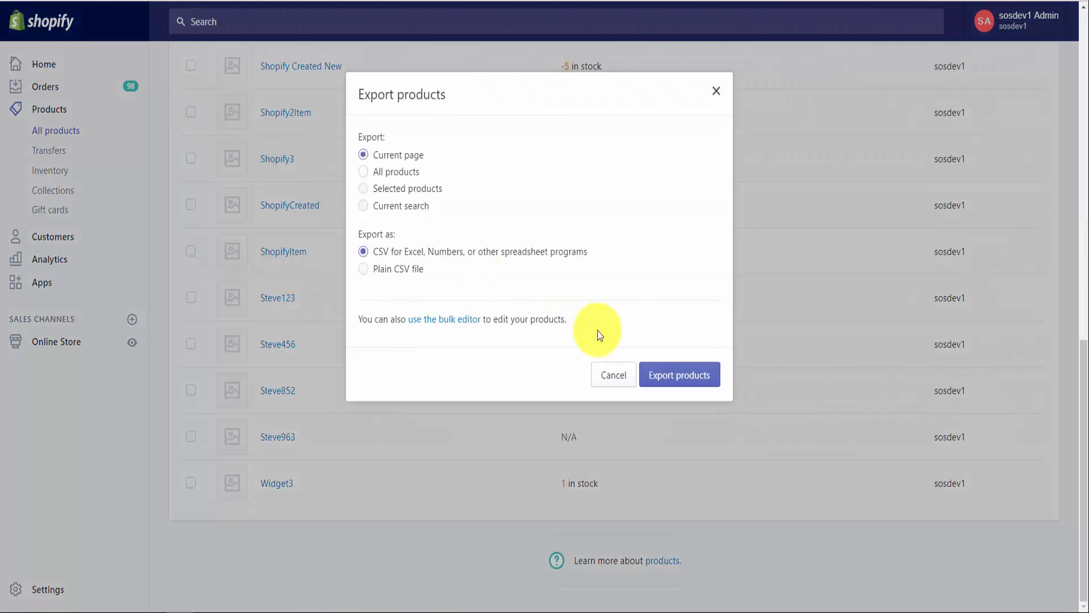
pyautogui.click(680, 384)
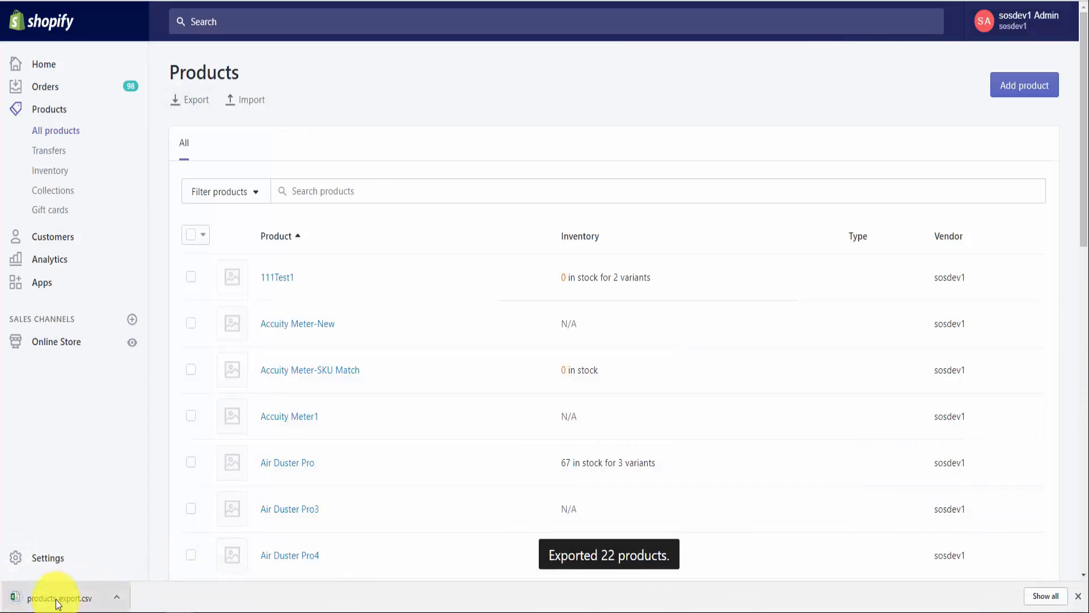
pyautogui.click(57, 599)
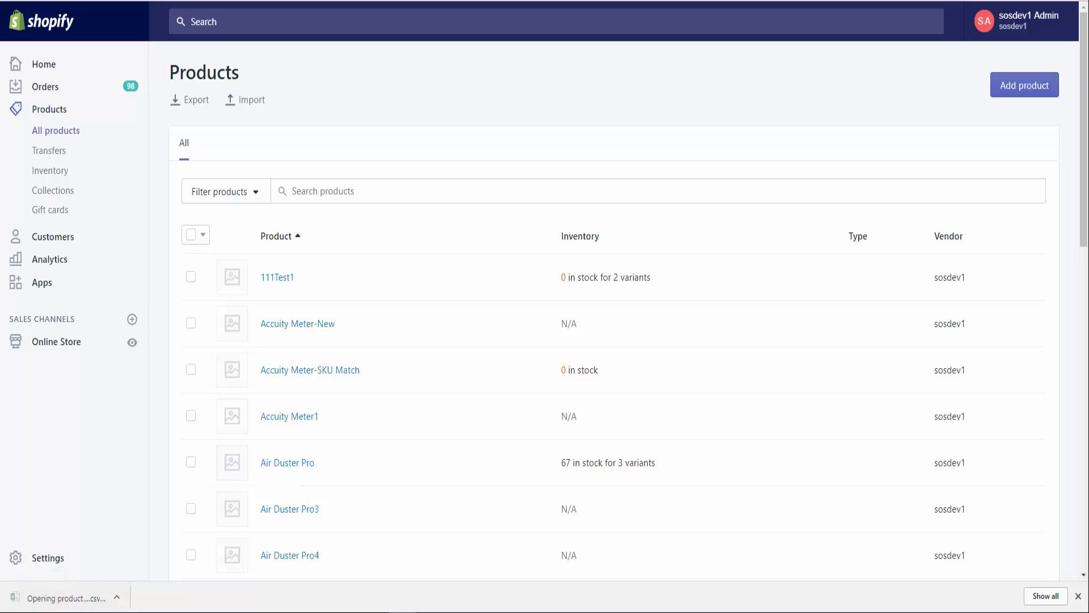
pyautogui.moveTo(0, 23); pyautogui.dragTo(522, 0)
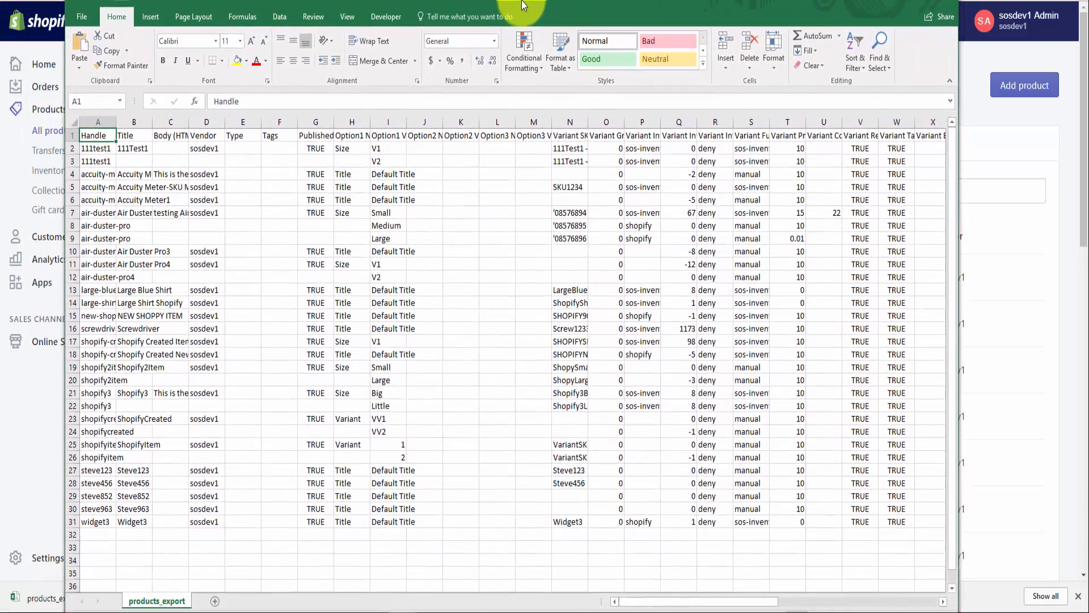
# Step: Autofit columns P and S to review the fulfillment service data, then minimize Excel
pyautogui.doubleClick(661, 122)
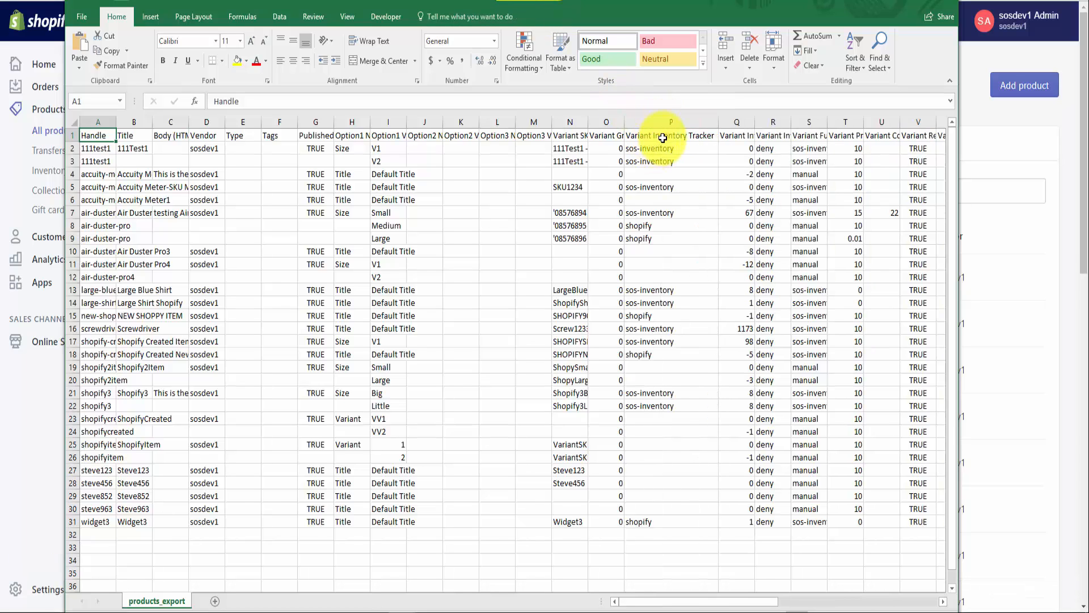
pyautogui.doubleClick(828, 122)
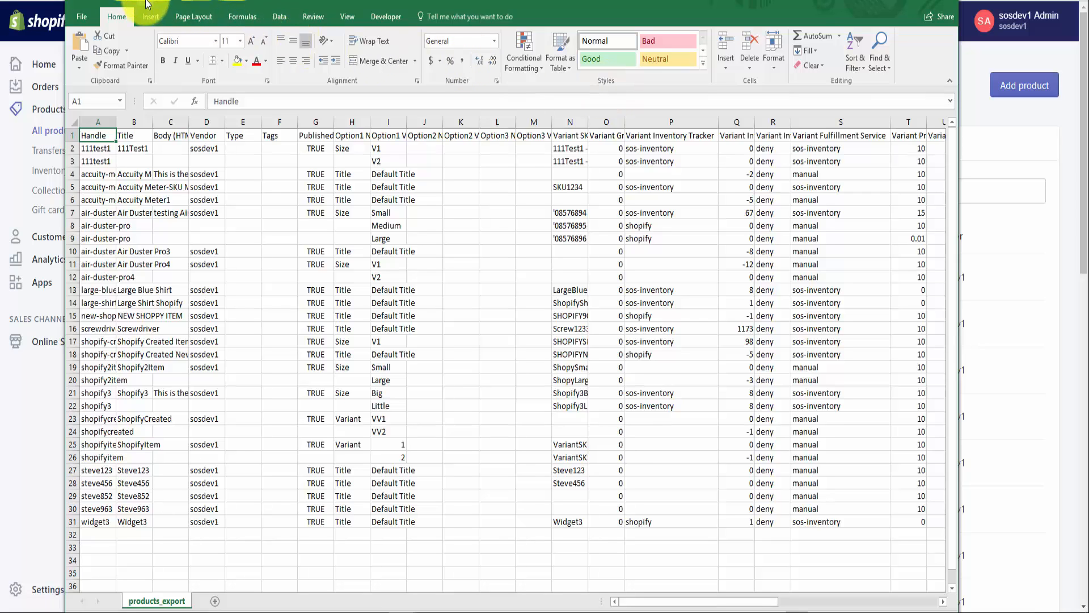
pyautogui.click(885, 2)
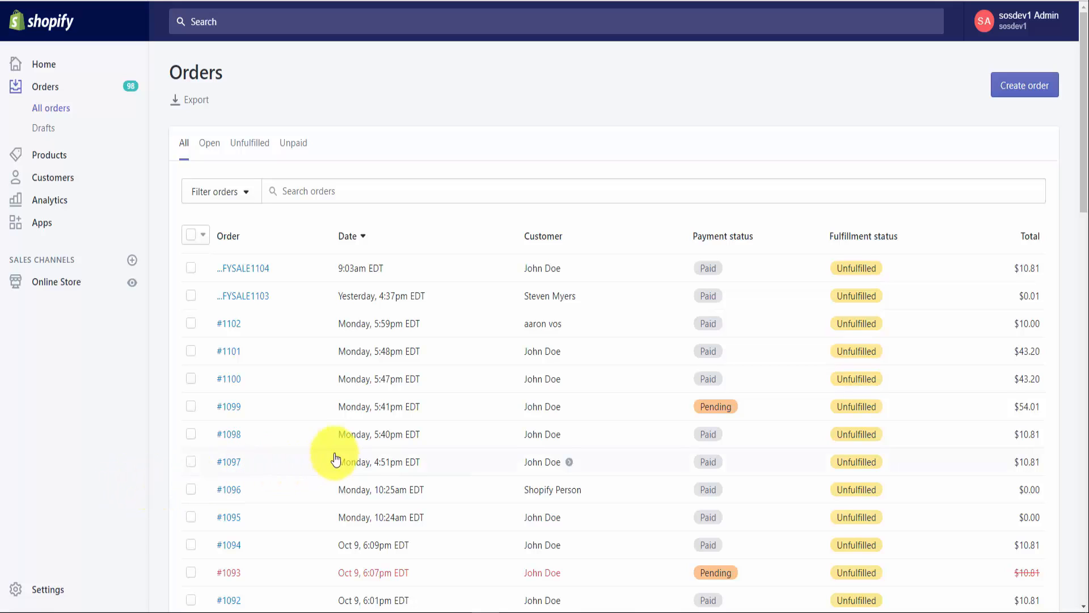
# Step: Create an order with one Screwdriver at $10.00, found by searching 'screw'
pyautogui.click(1021, 91)
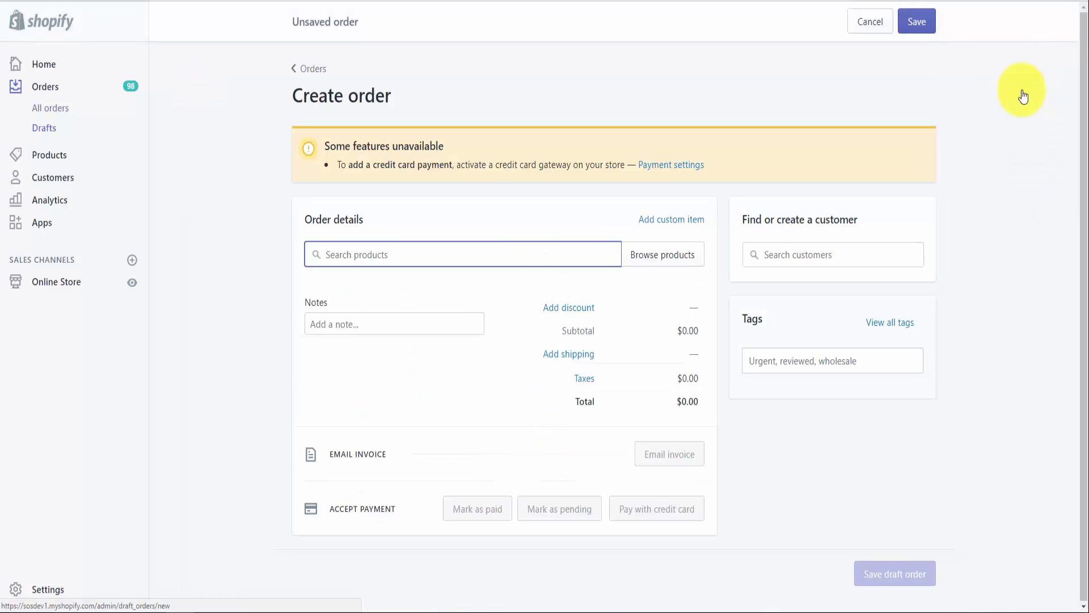
pyautogui.write('screw')
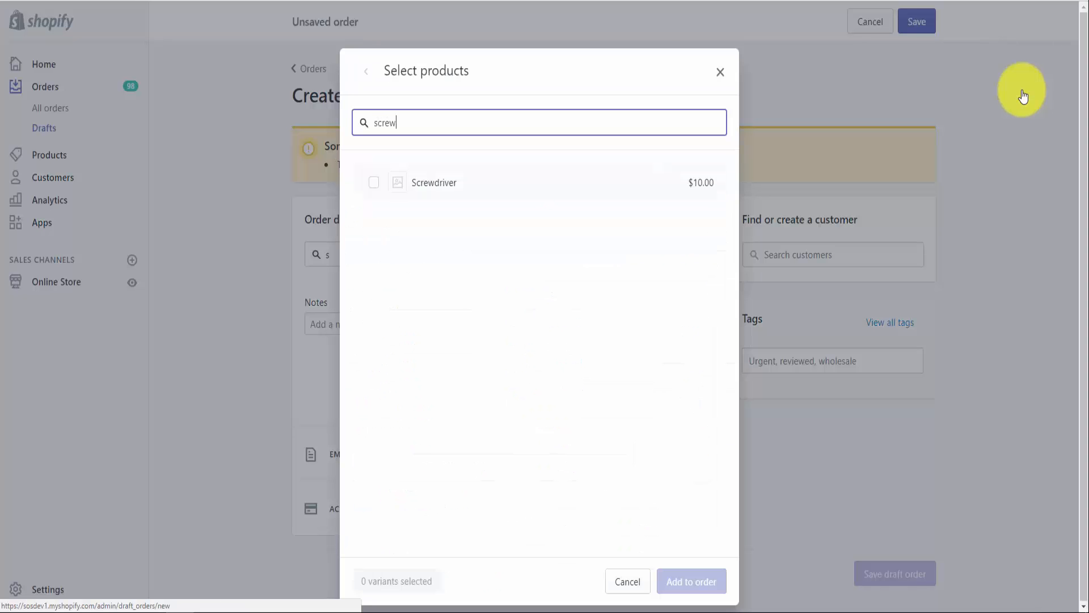
pyautogui.click(432, 183)
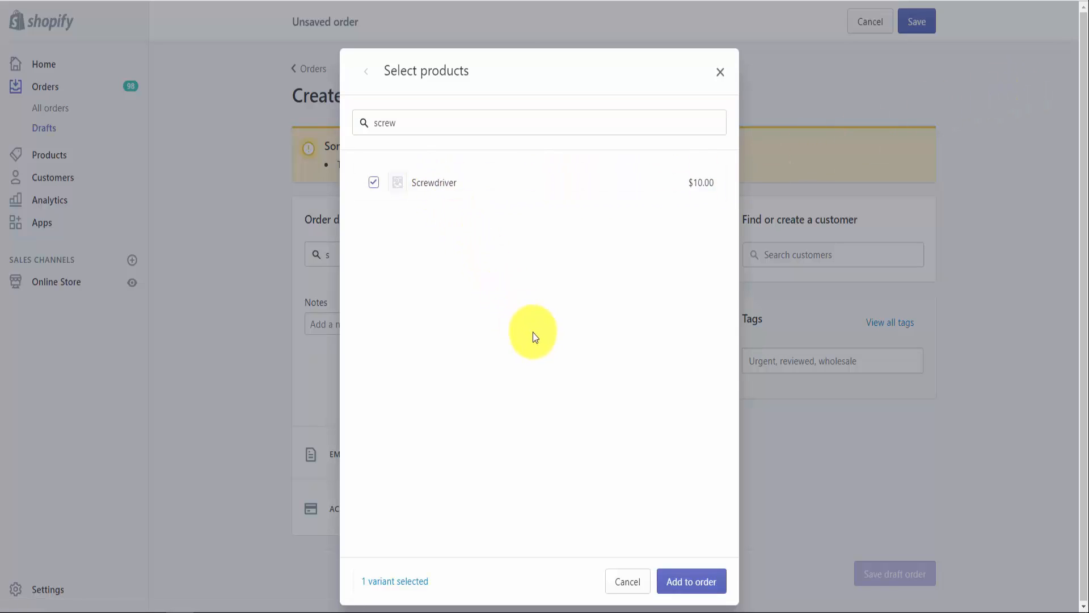
pyautogui.click(692, 581)
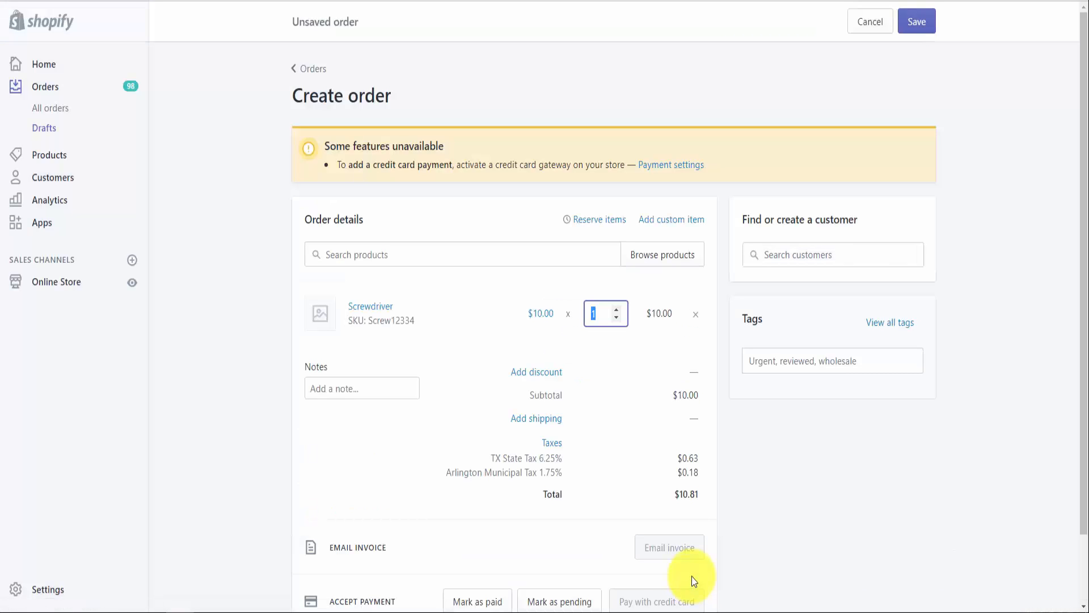
pyautogui.click(820, 257)
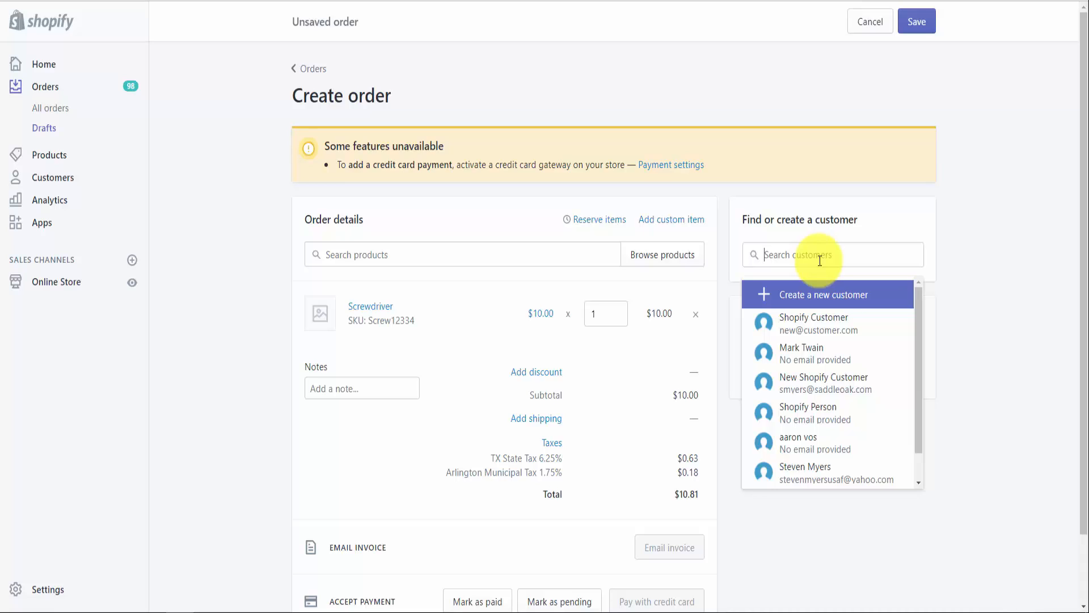
# Step: Assign the existing customer found by search and add $1.00 custom shipping to the order
pyautogui.write('doe')
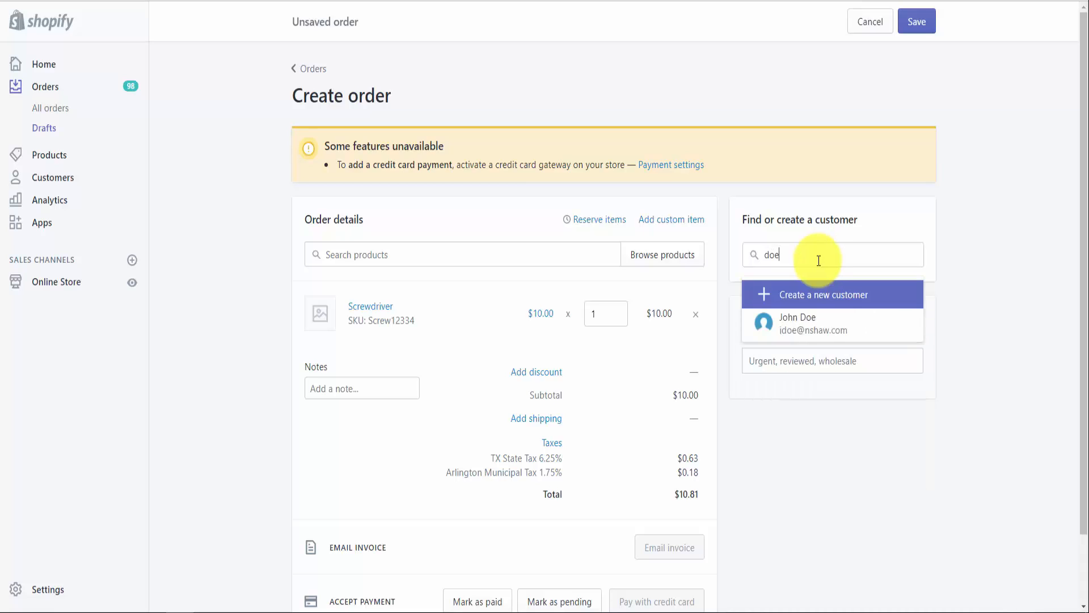
pyautogui.click(822, 329)
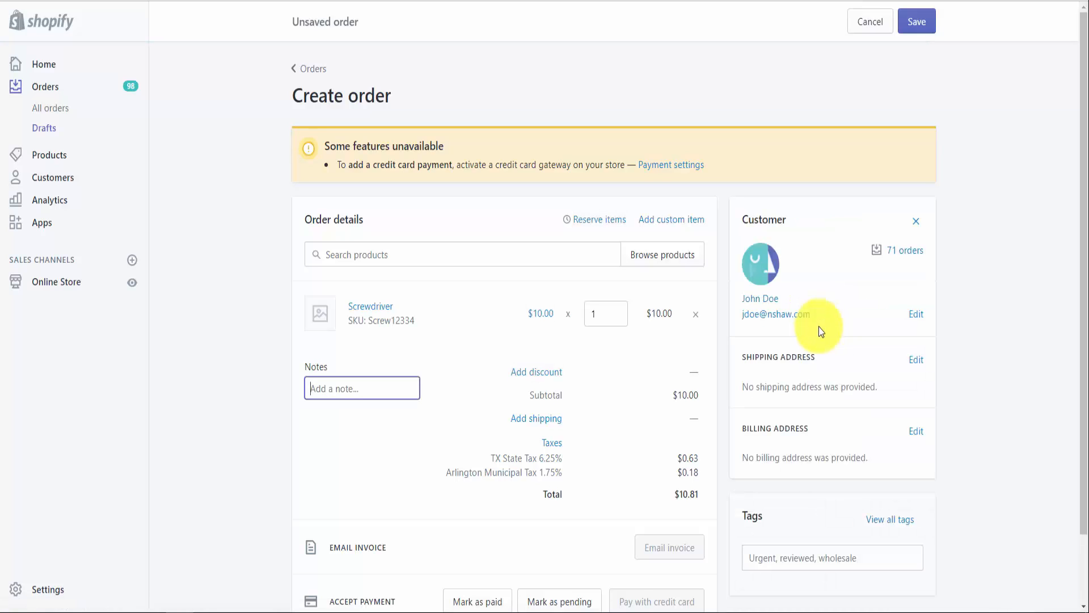
pyautogui.click(545, 421)
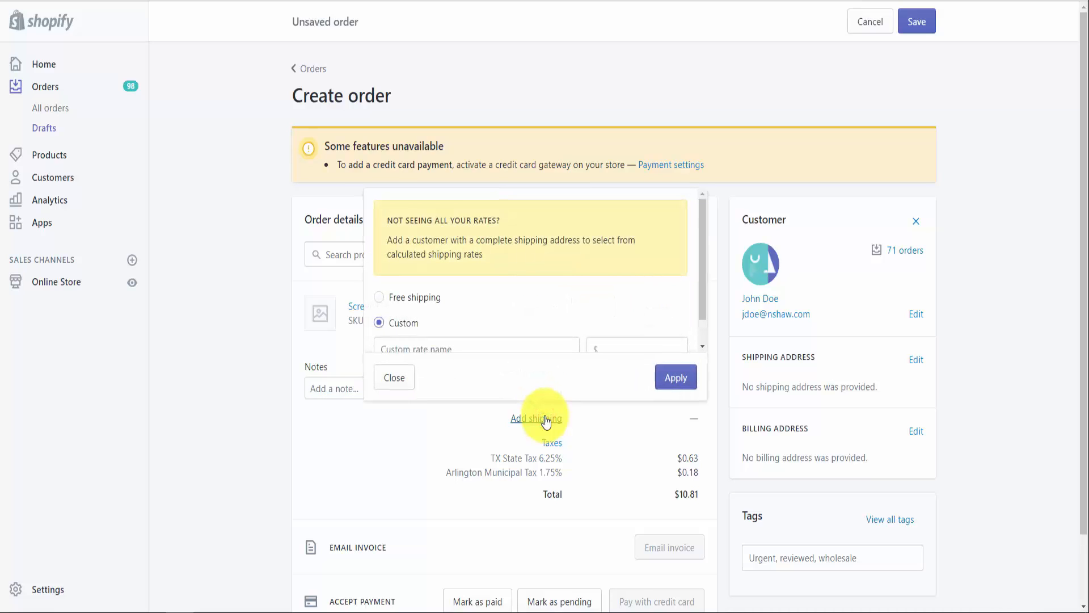
pyautogui.click(627, 342)
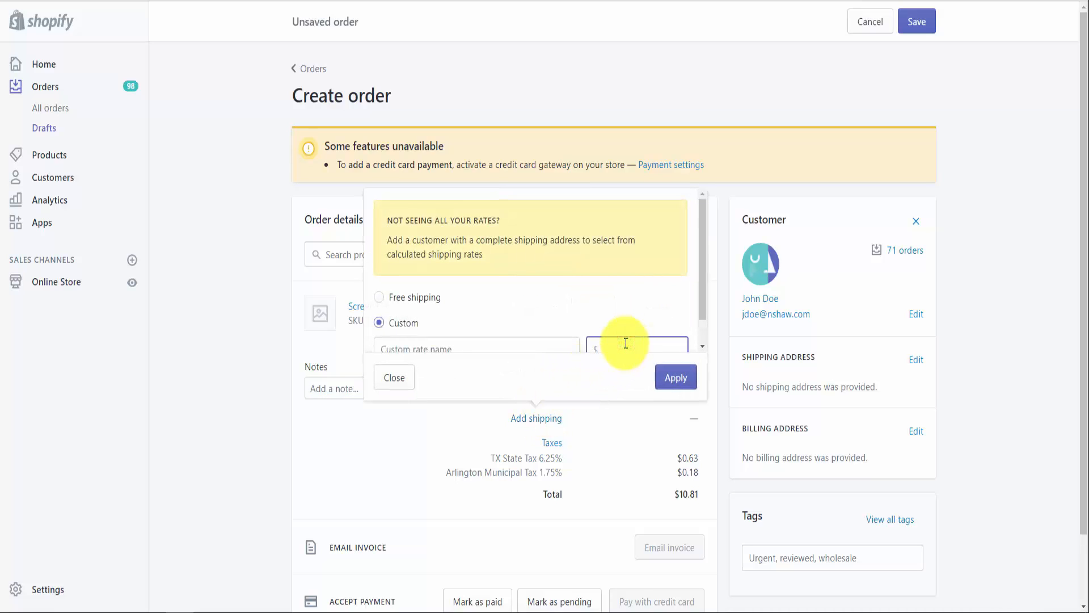
pyautogui.write('1.00')
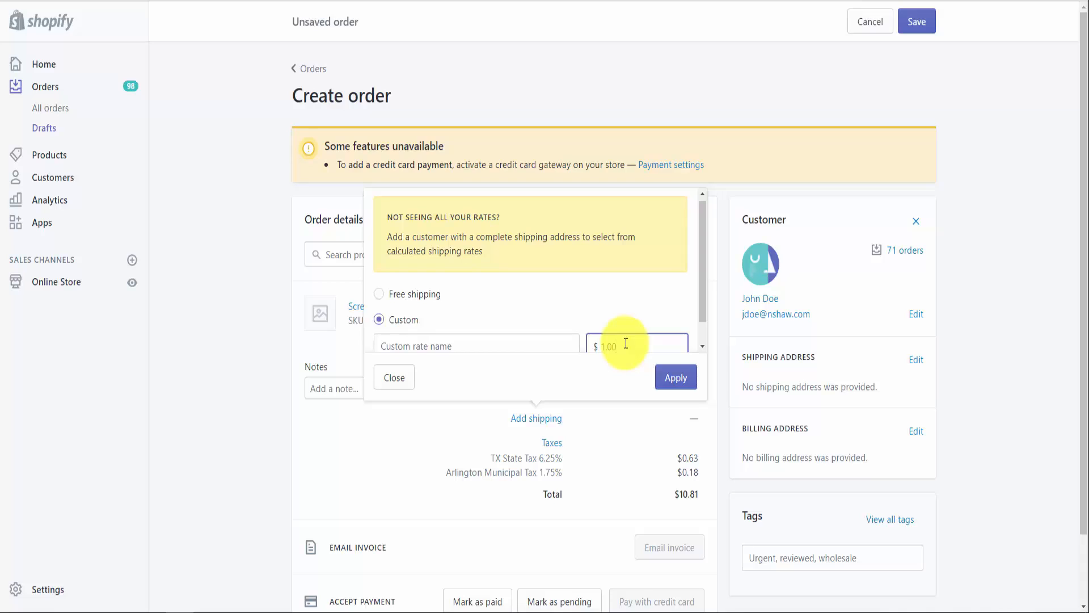
pyautogui.click(678, 380)
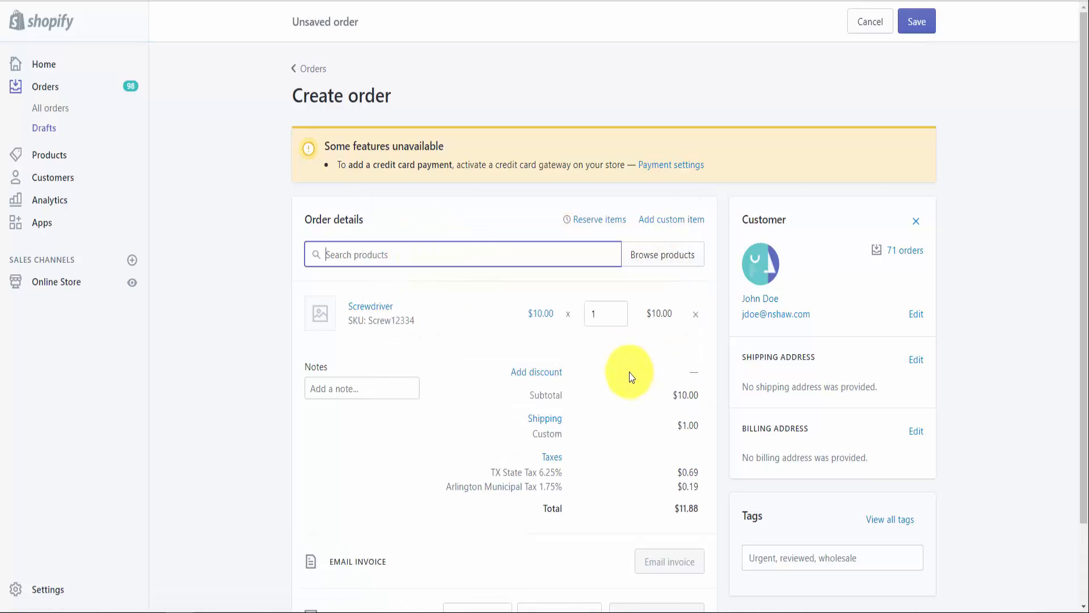
# Step: Mark the order as paid and create it at a total of $11.88
pyautogui.scroll(-3, 630, 377)
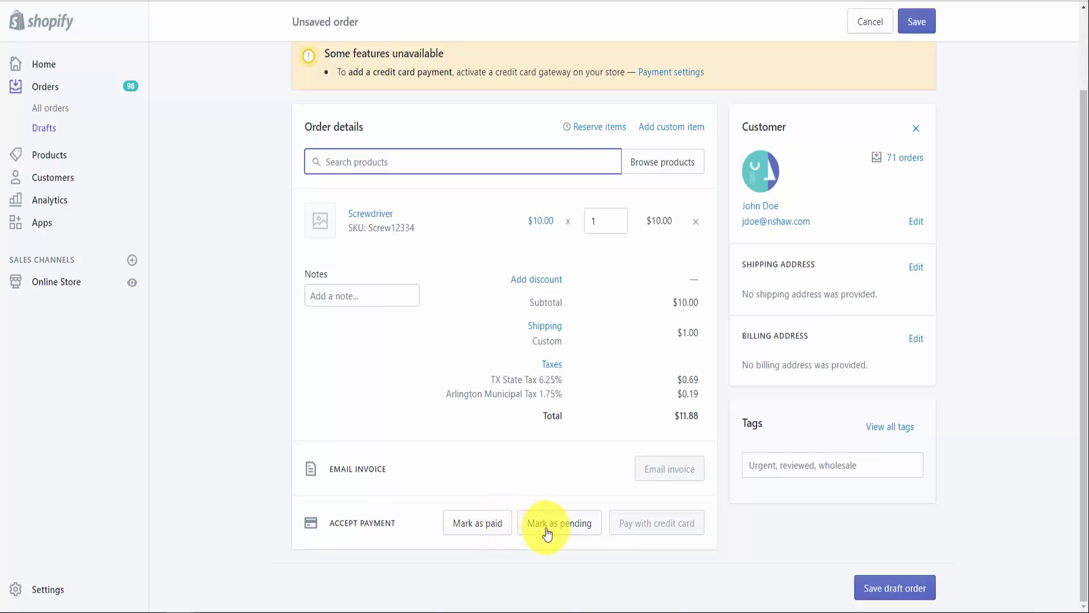
pyautogui.click(495, 533)
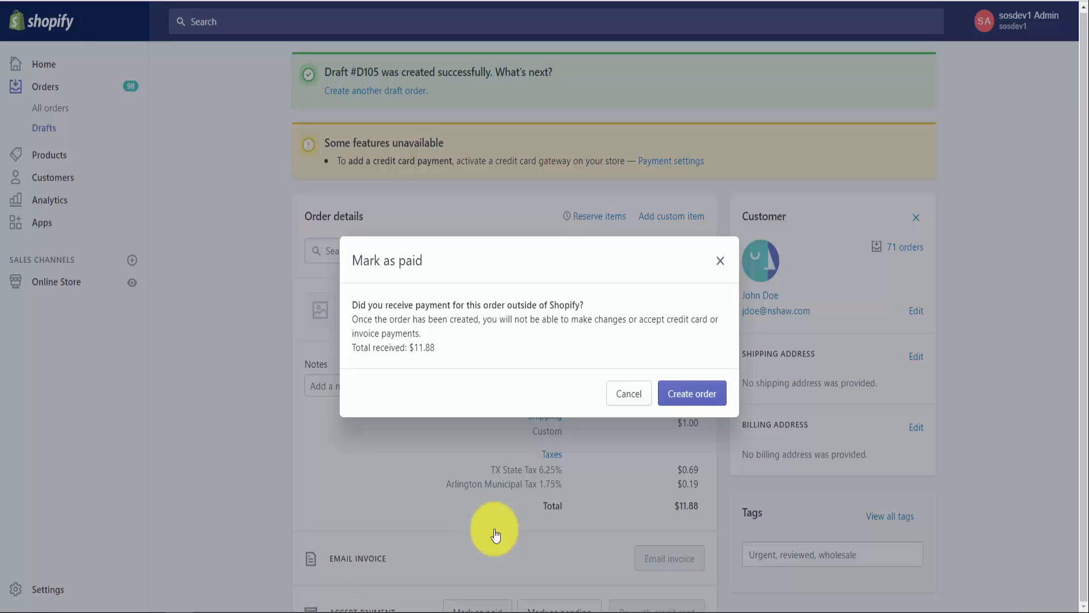
pyautogui.click(694, 398)
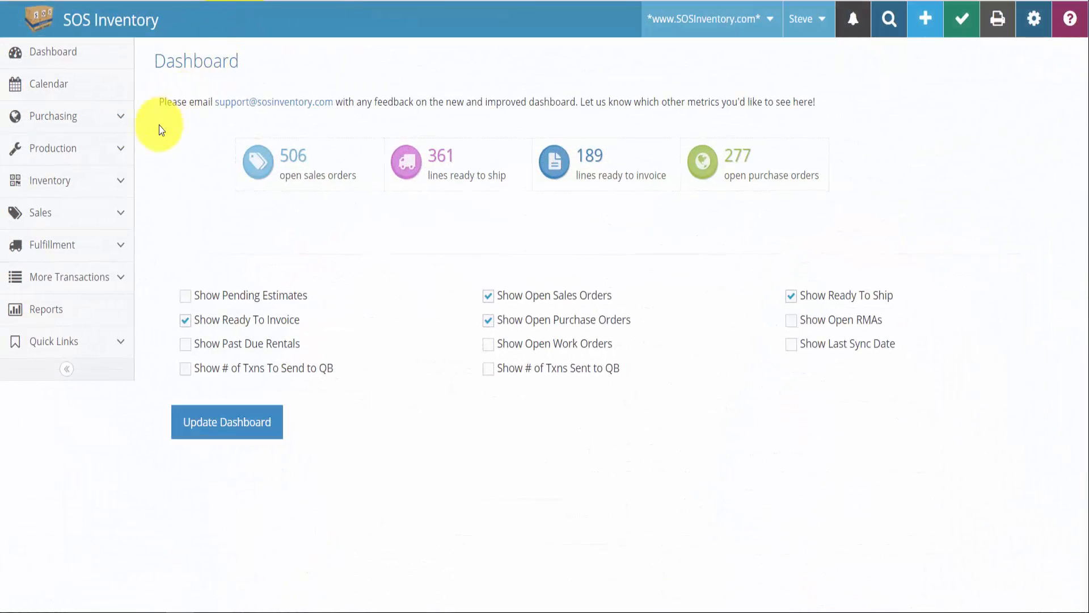
# Step: In Sales Receipts, open a Quick View of the new SHOPIFYSALE1105 receipt for $11.88
pyautogui.click(107, 210)
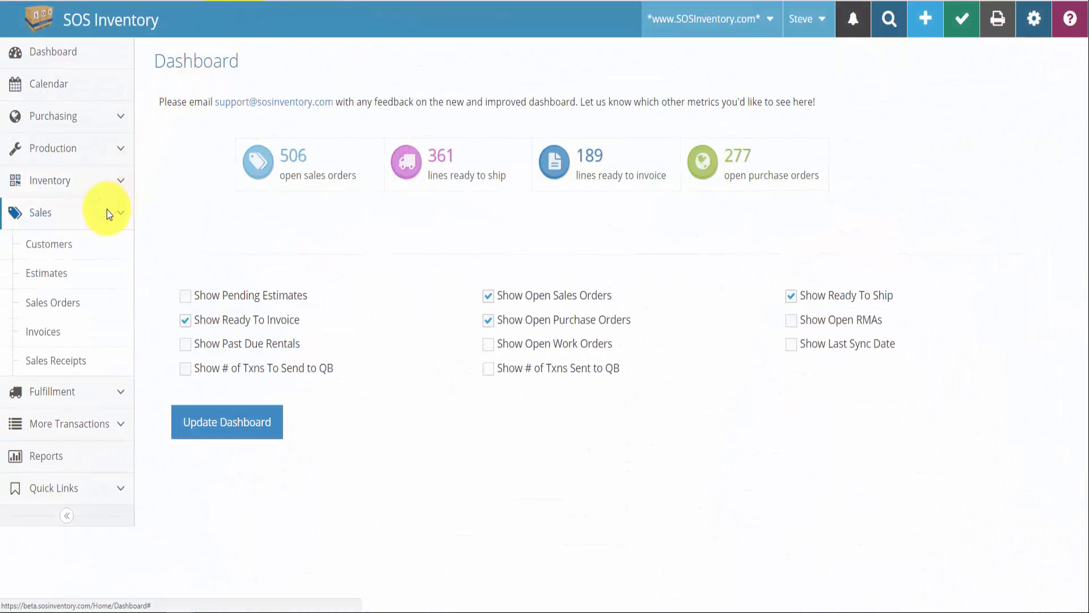
pyautogui.click(76, 361)
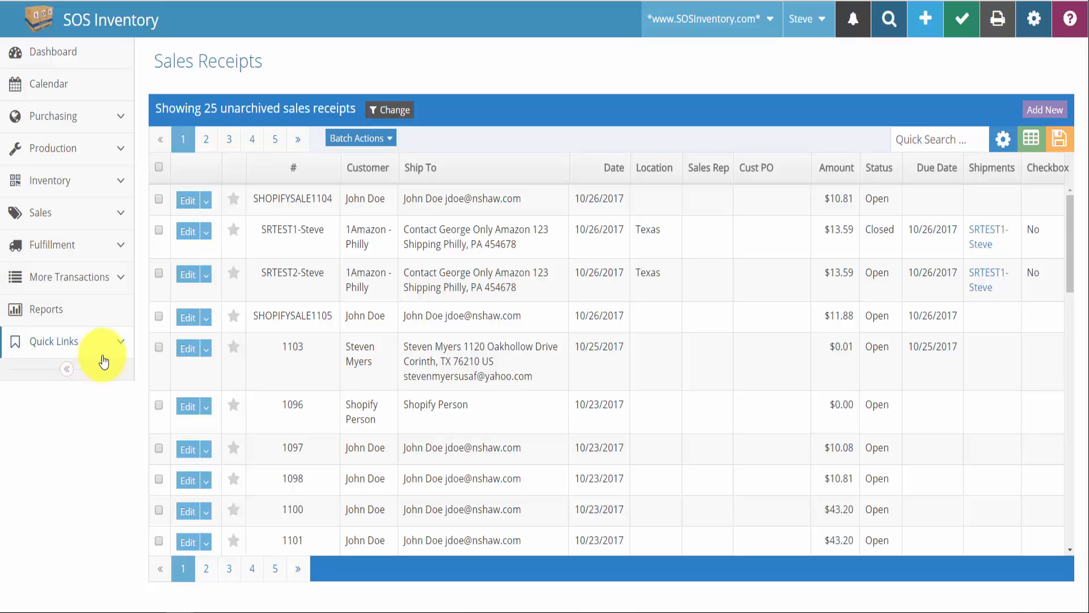
pyautogui.moveTo(251, 321); pyautogui.dragTo(329, 322)
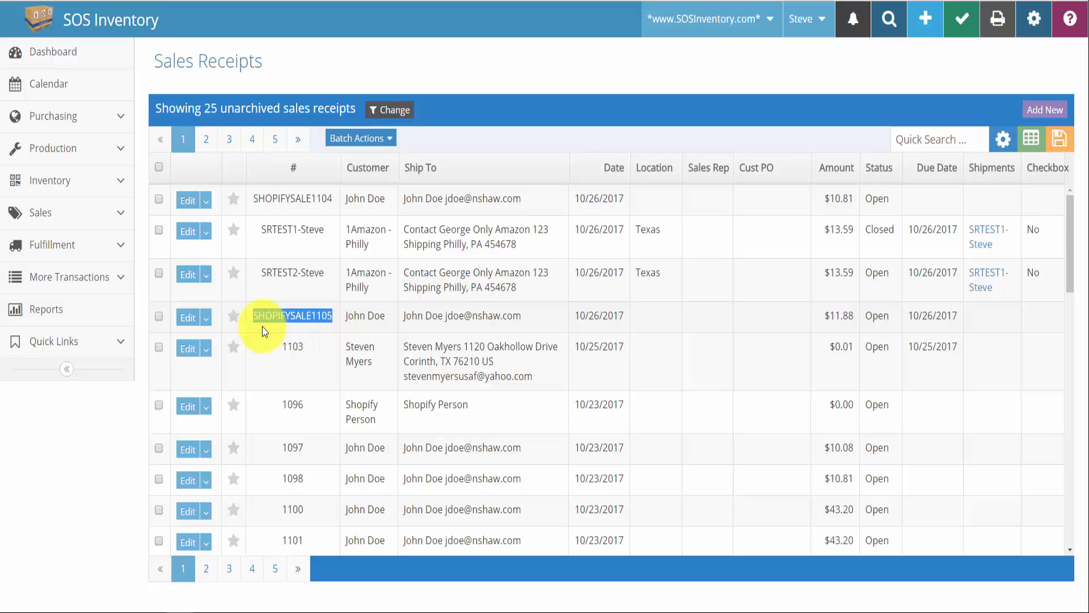
pyautogui.click(205, 319)
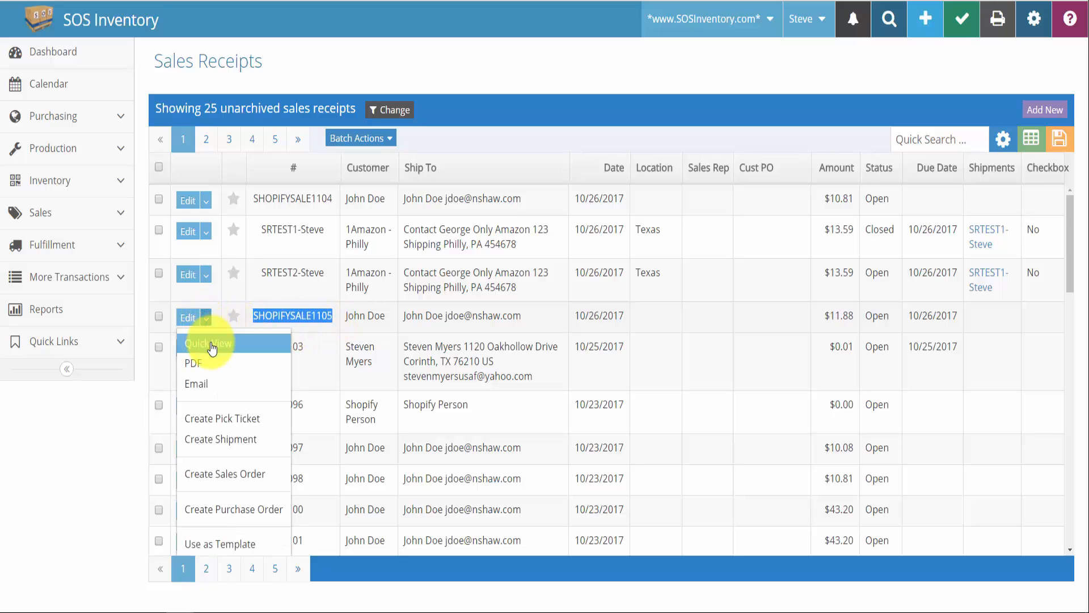
pyautogui.click(210, 343)
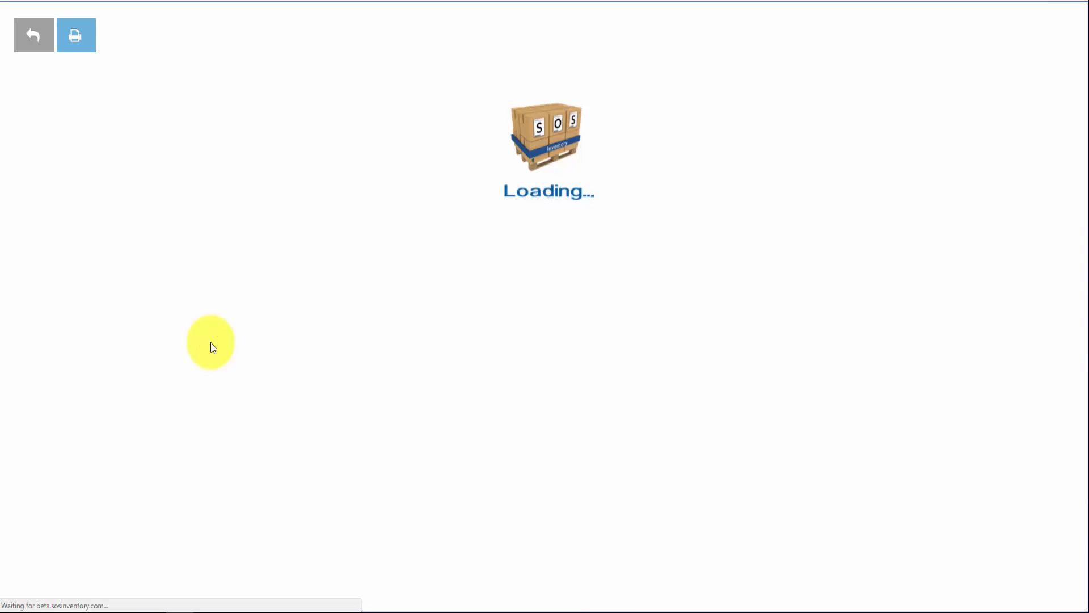